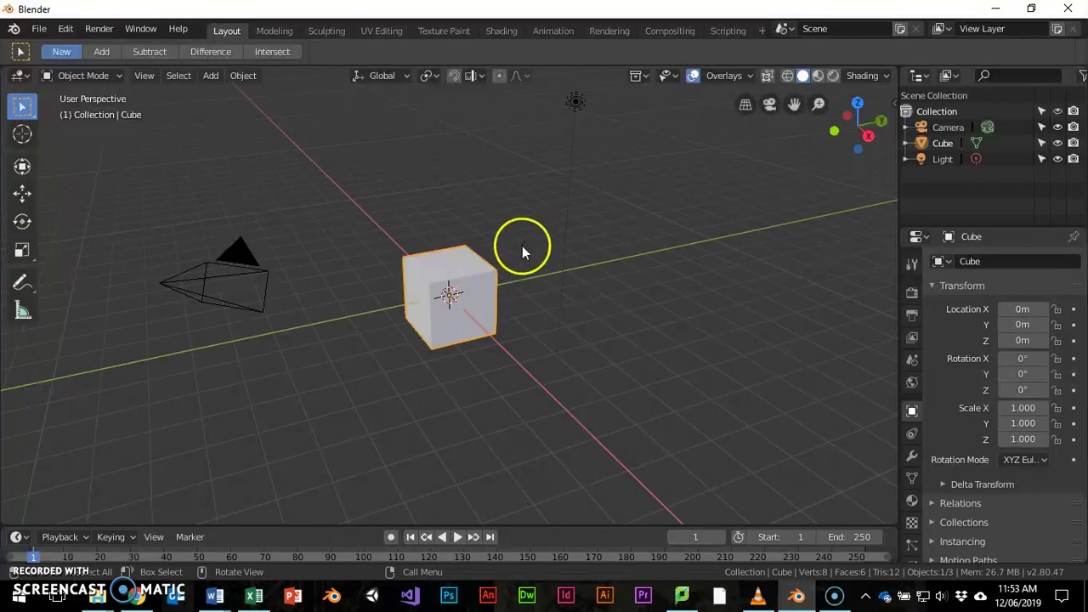
Scale the default cube along the global X axis to about 0.589
key(s)
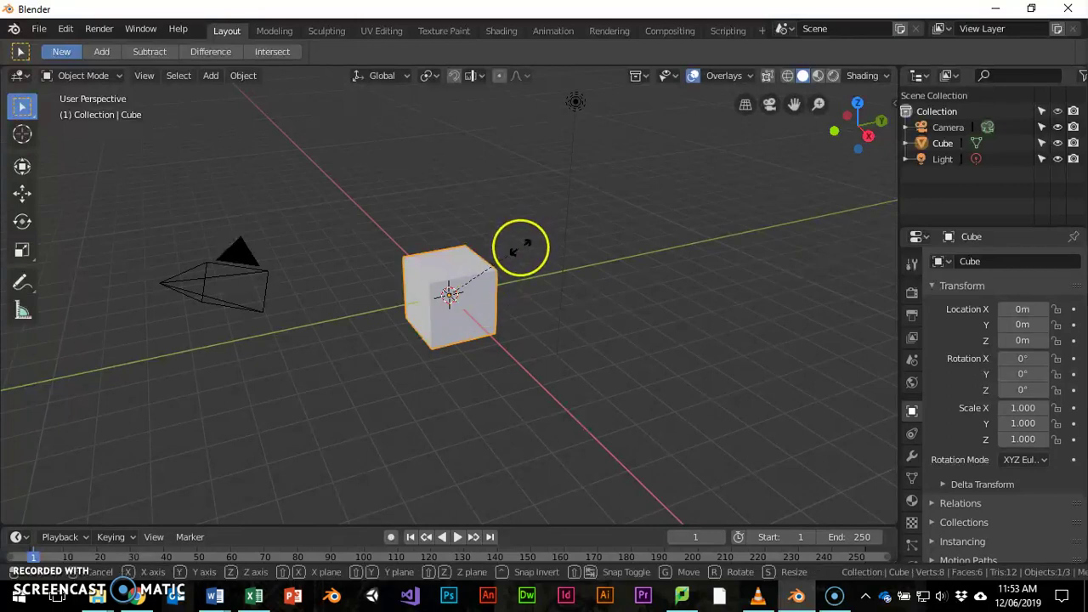
key(x)
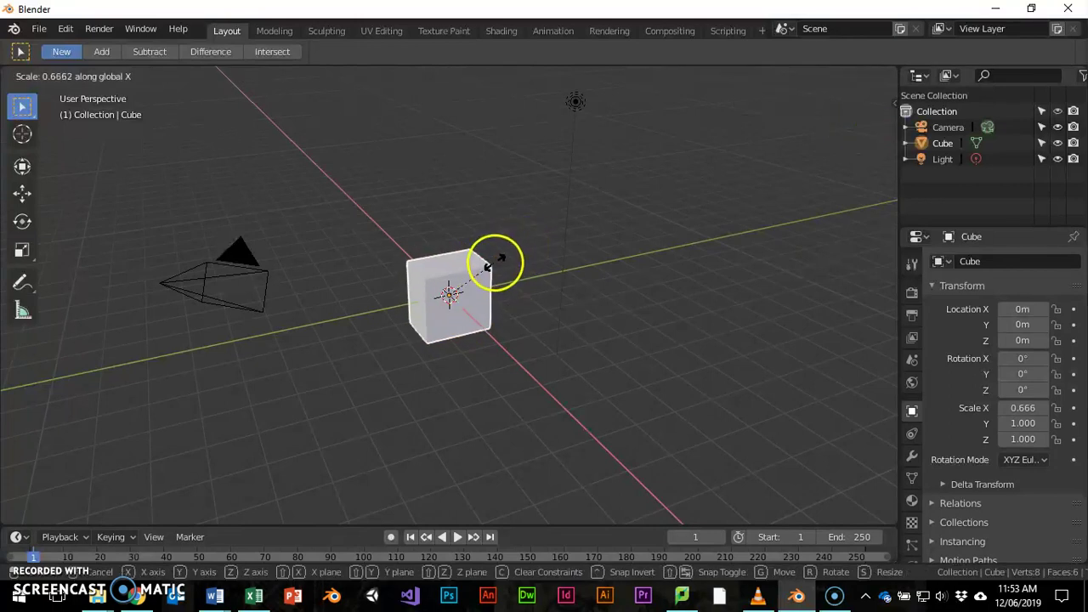
mouse_move(480, 274)
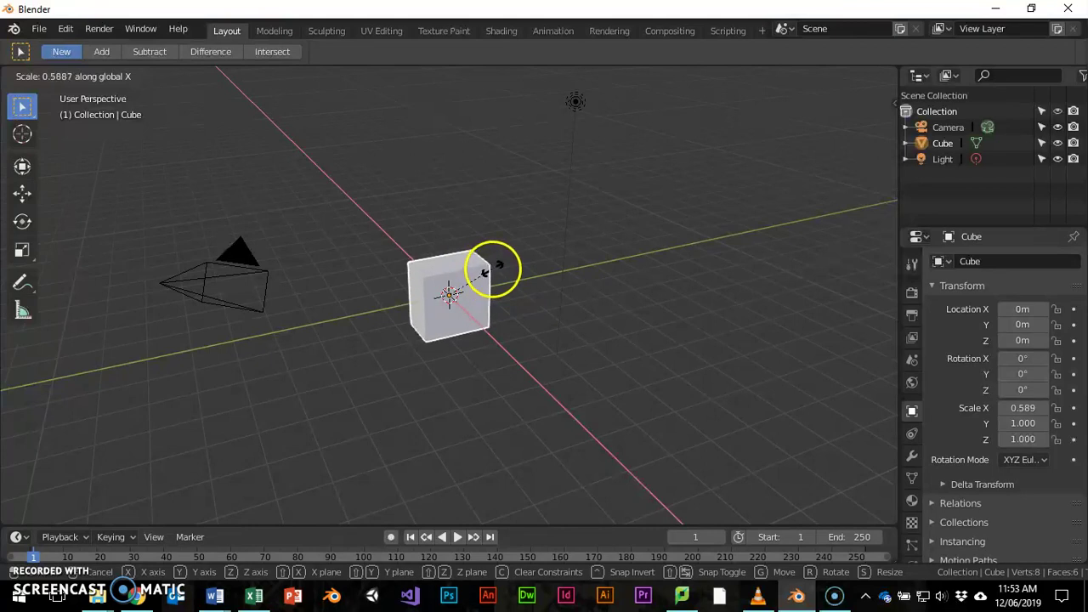
click(493, 270)
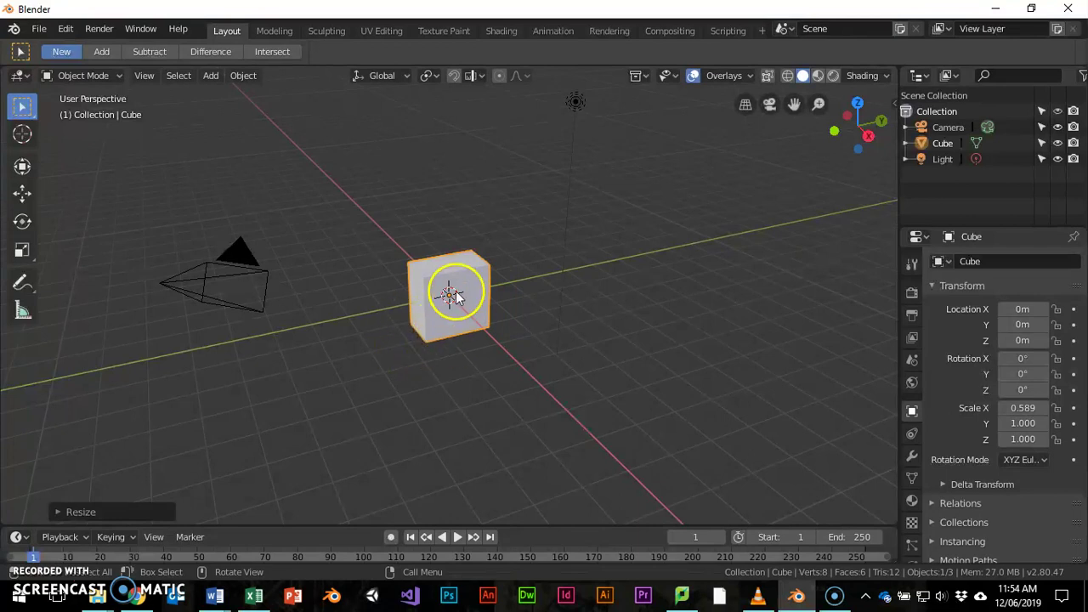
Flatten the cube by scaling it along the global Z axis to about 0.44
key(s)
key(z)
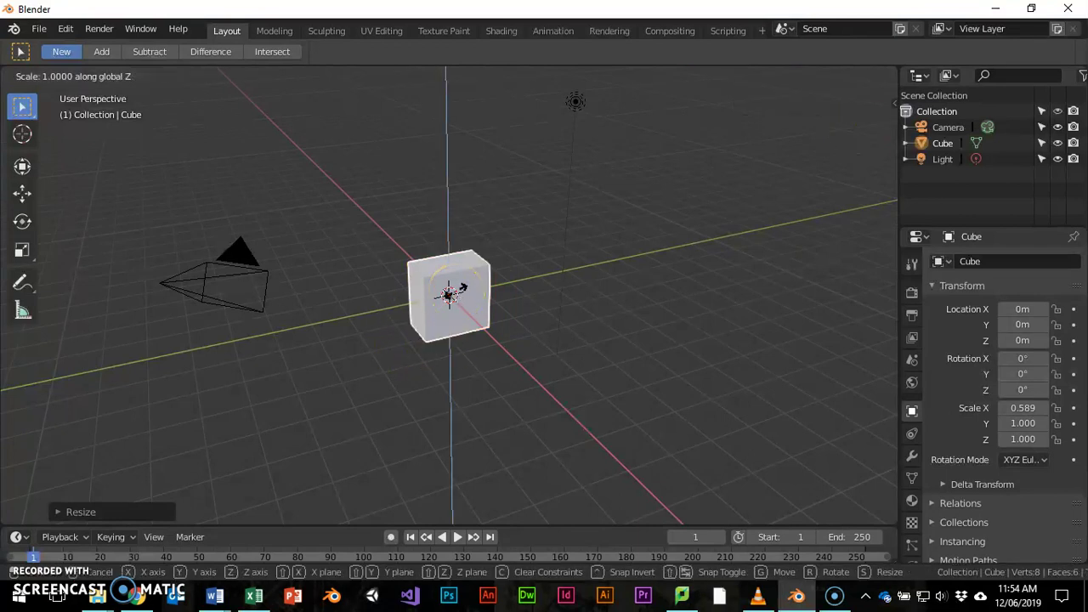
click(448, 291)
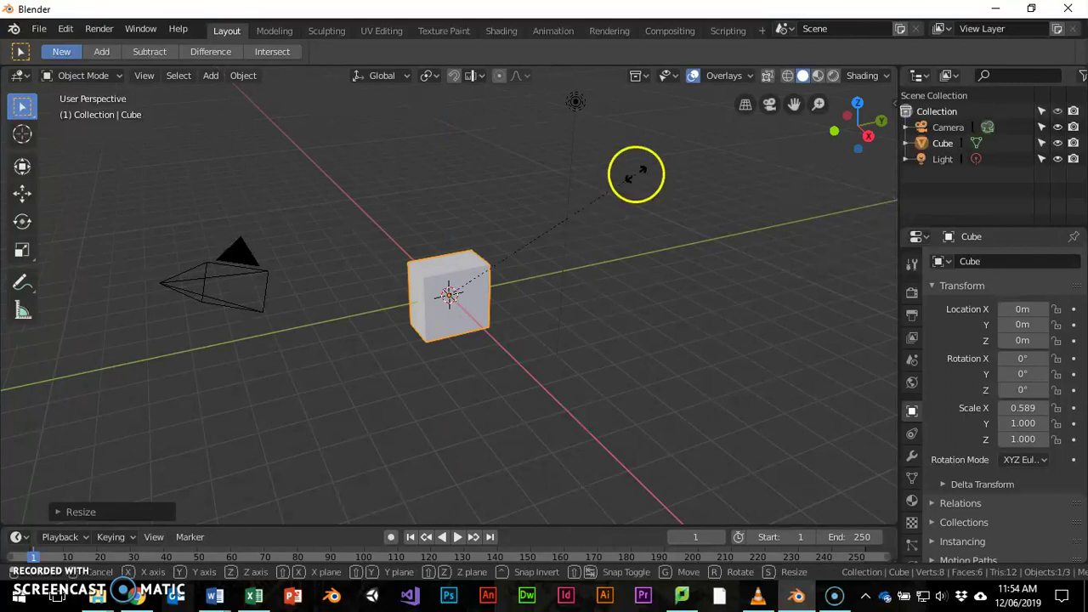
key(s)
key(z)
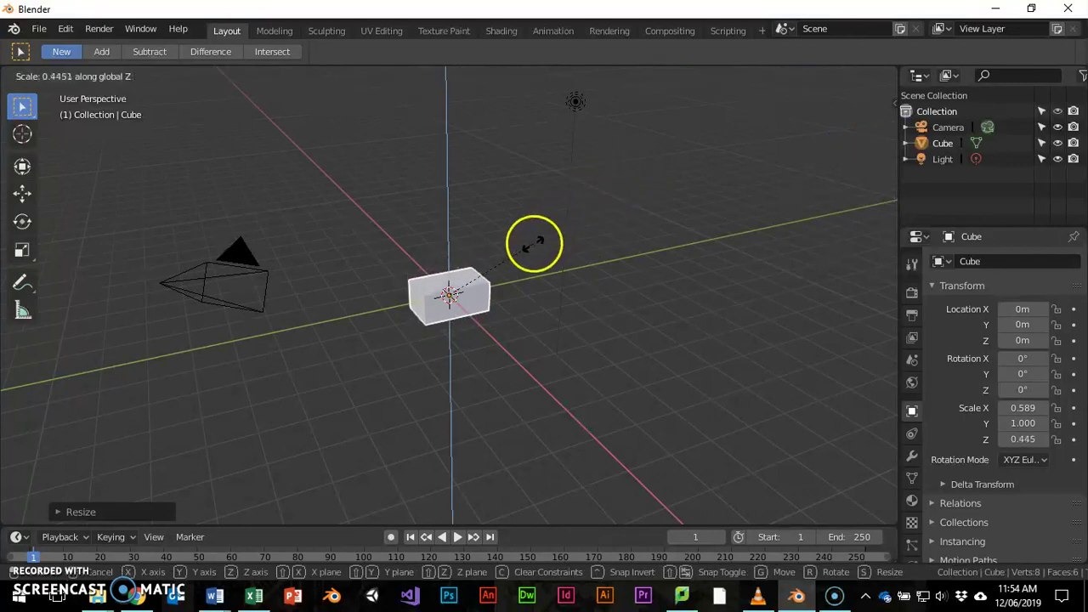
click(532, 245)
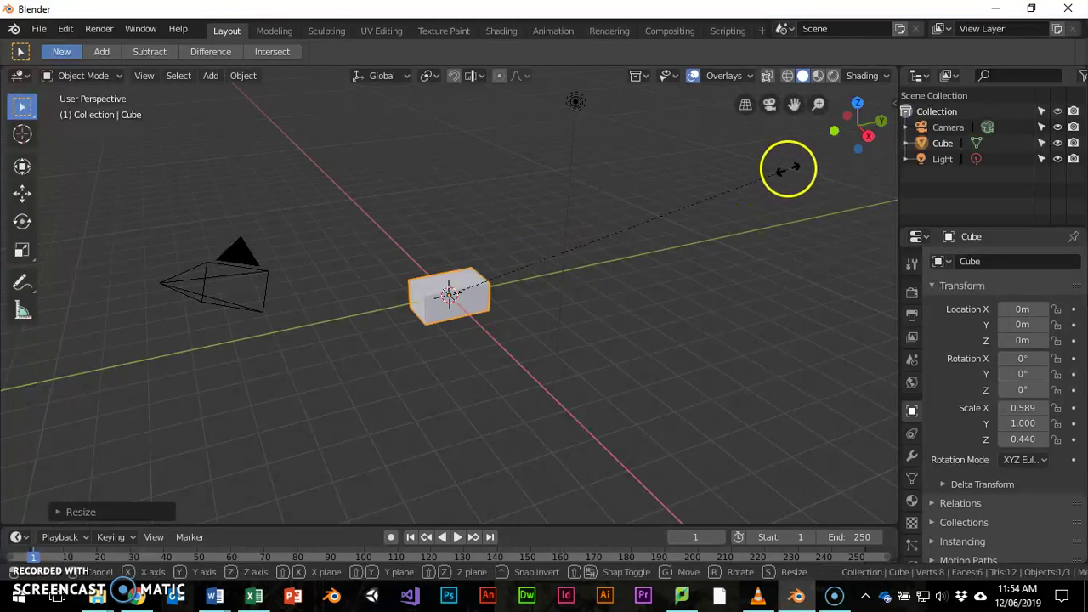
key(s)
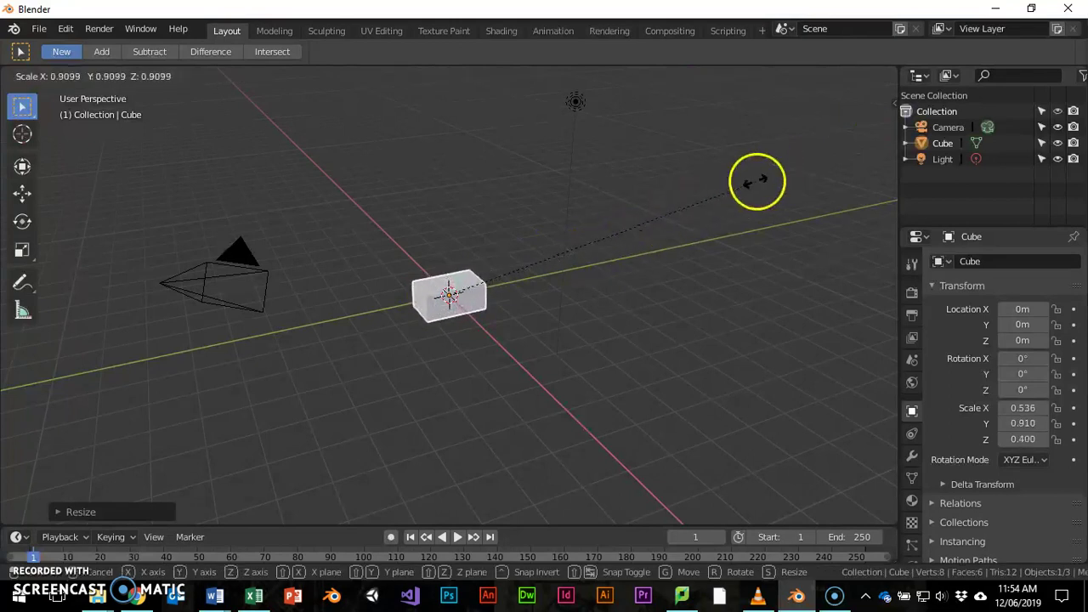
click(716, 182)
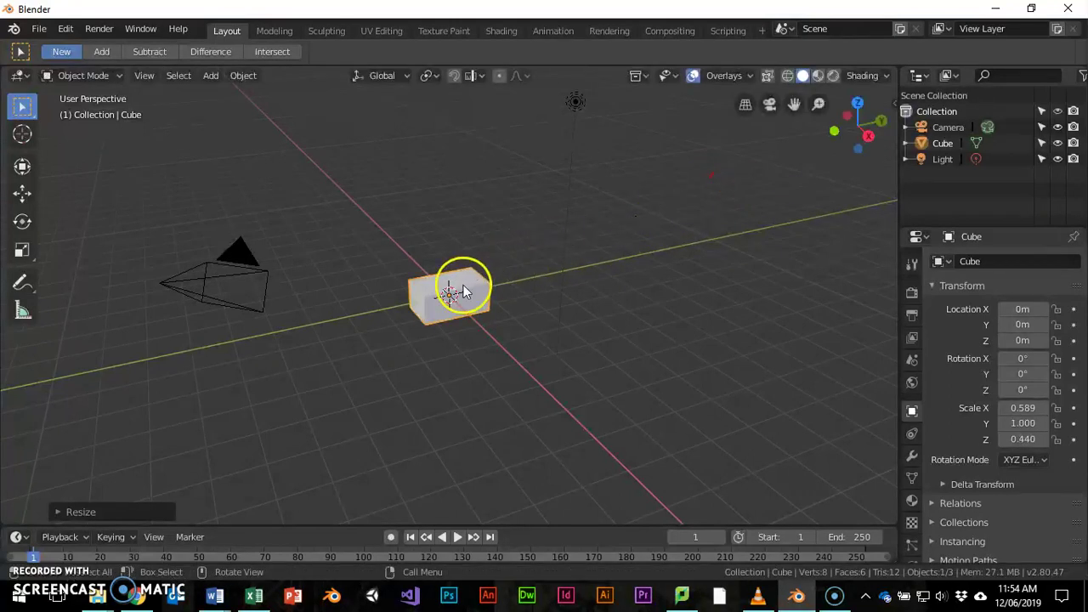
key(s)
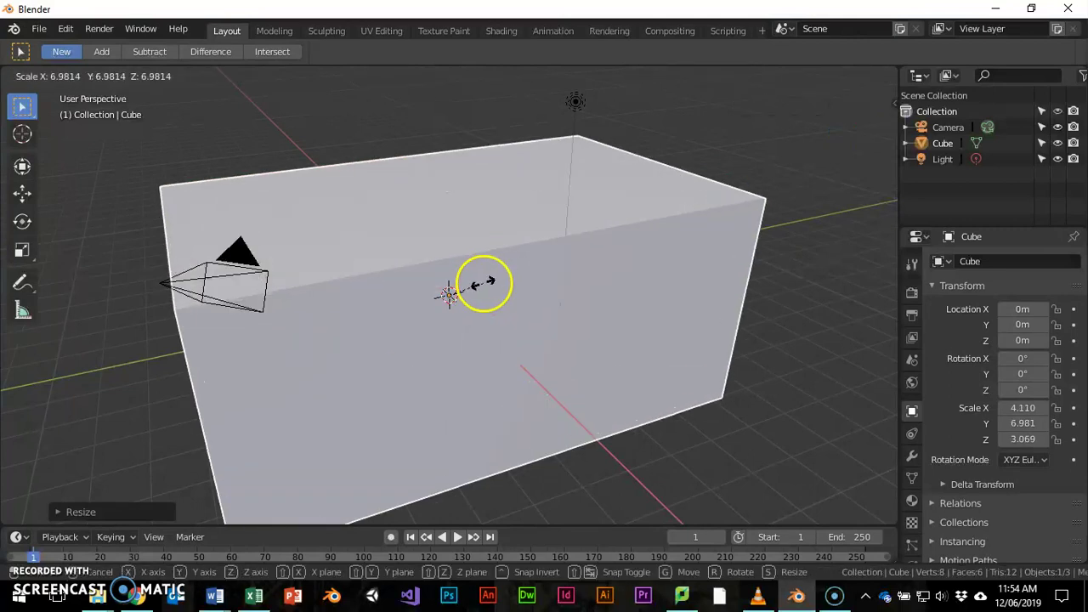
key(Escape)
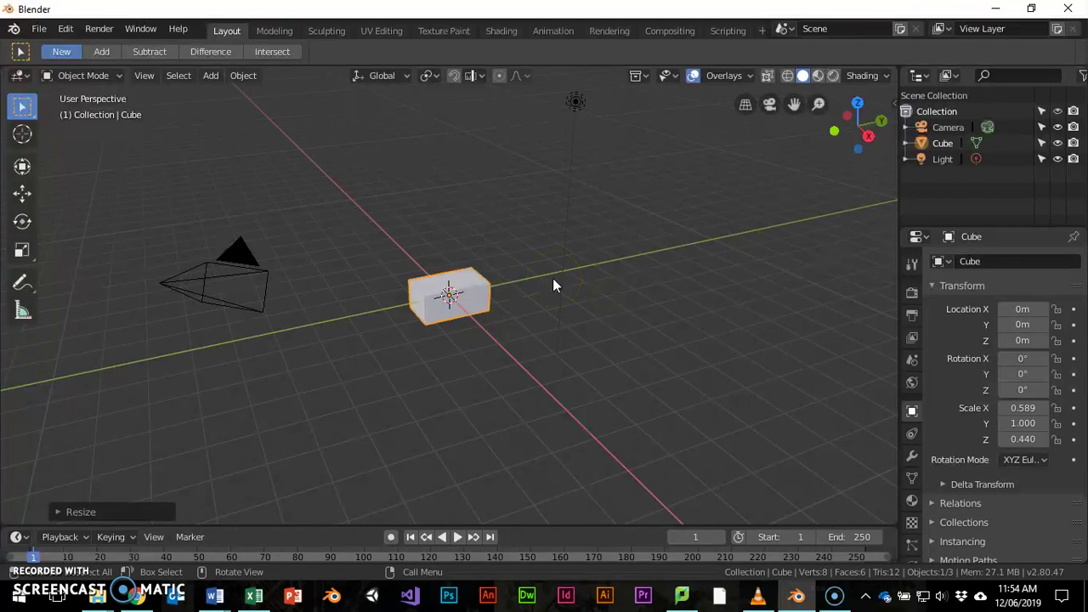
key(s)
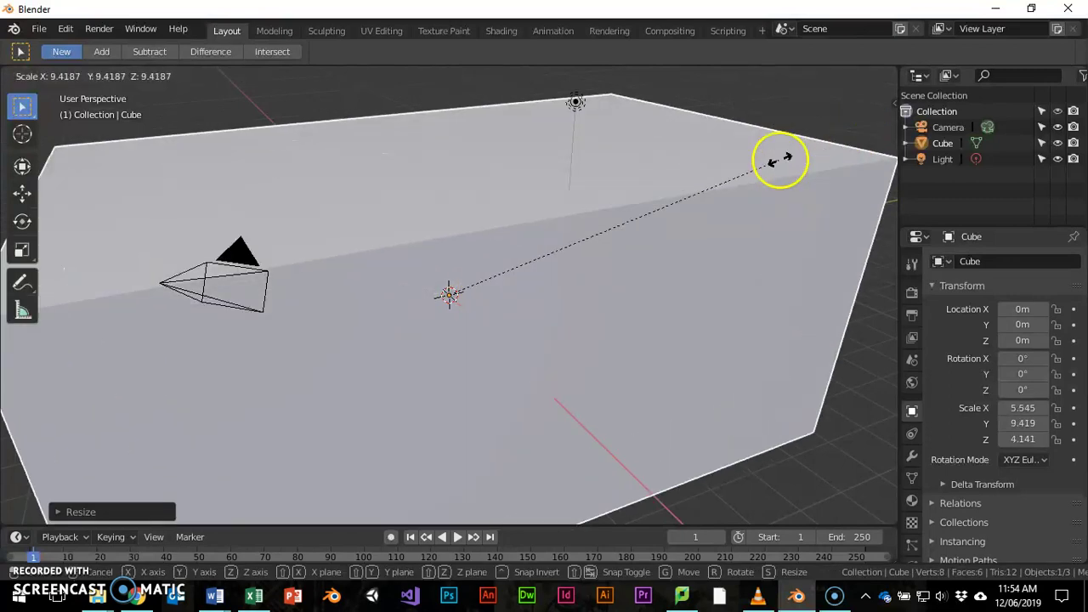
right_click(780, 162)
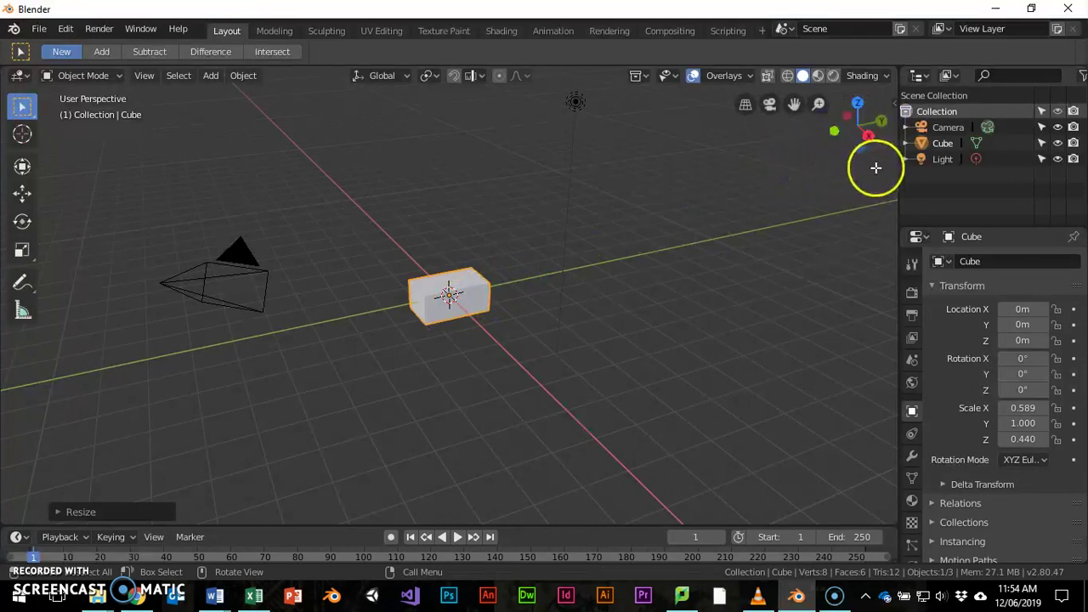
key(s)
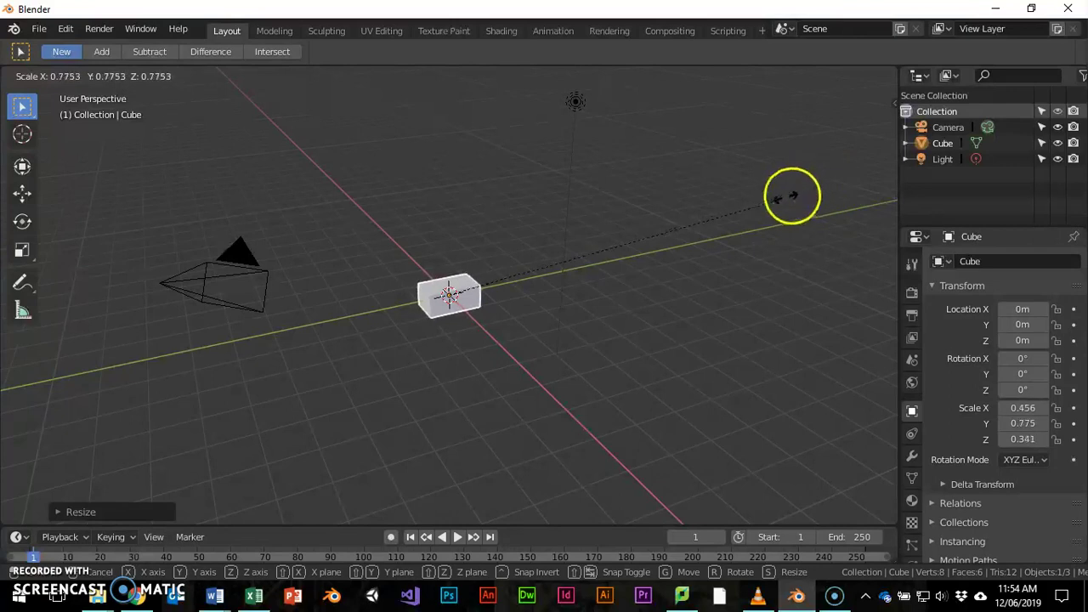
click(792, 195)
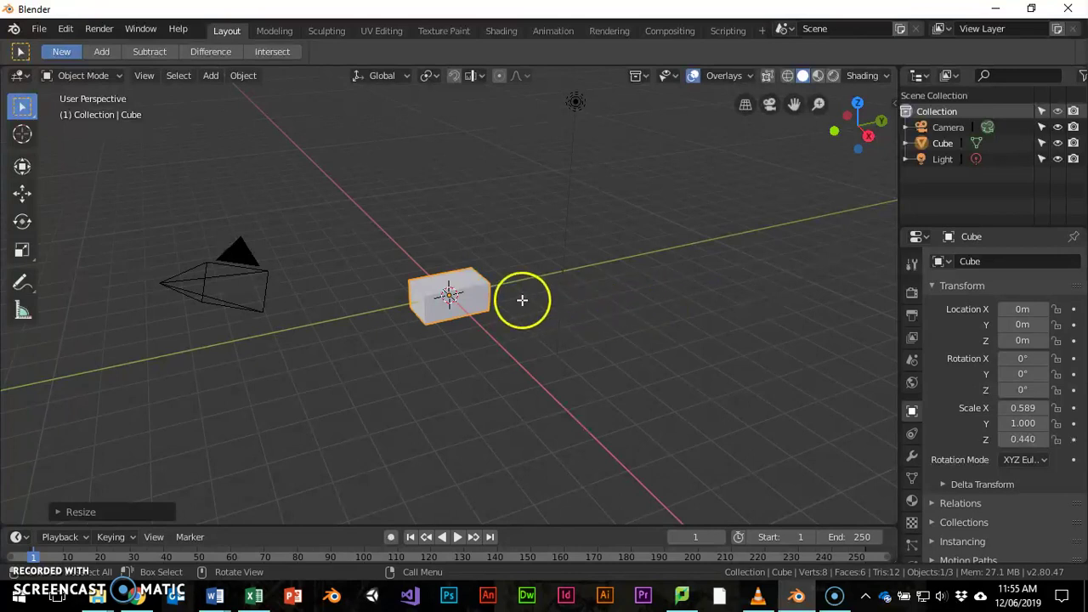
Create a linked duplicate of the block and place it about 2.085 m along the Y axis, beside the original
middle_drag(458, 318, 411, 318)
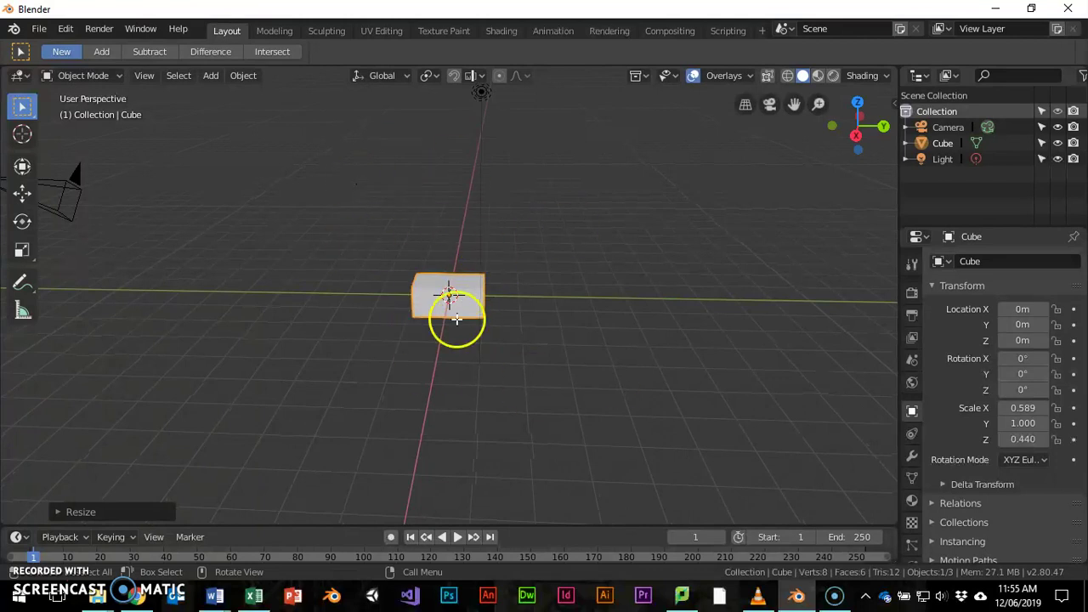
key(shift+a)
mouse_move(431, 255)
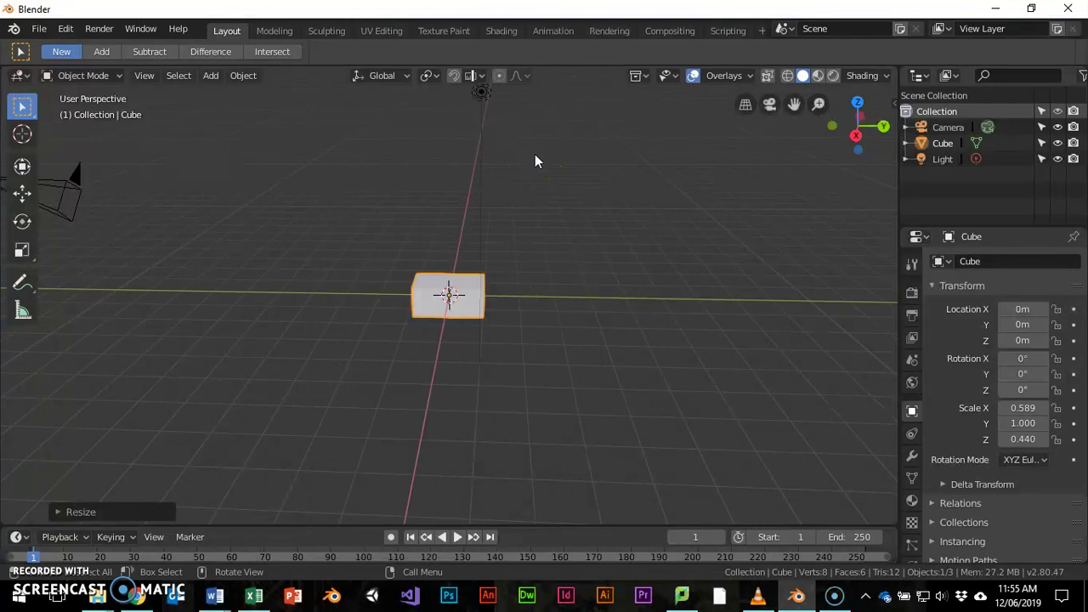
click(243, 75)
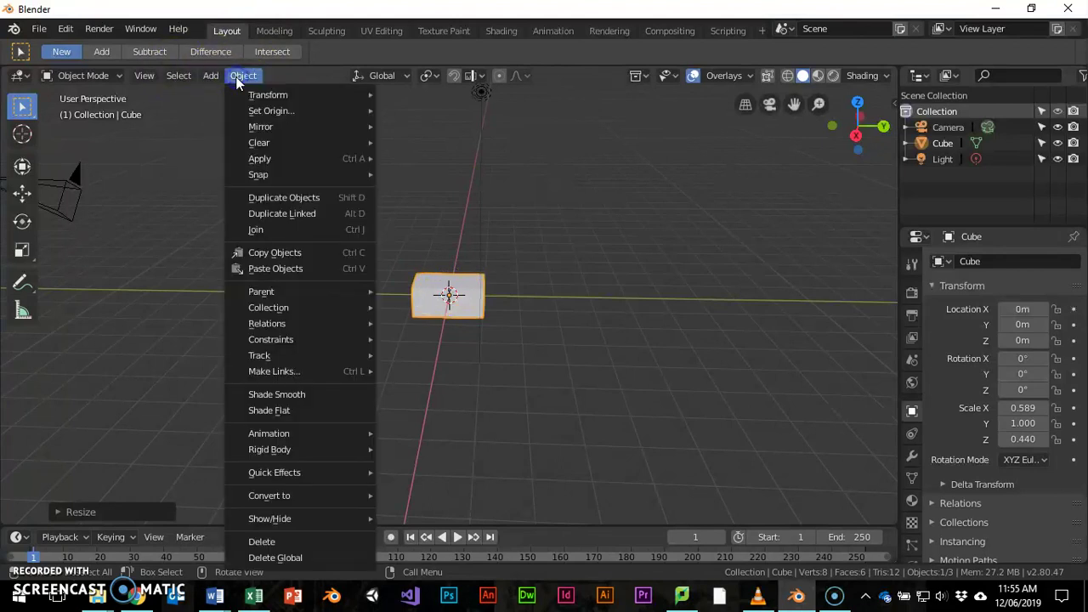
click(306, 213)
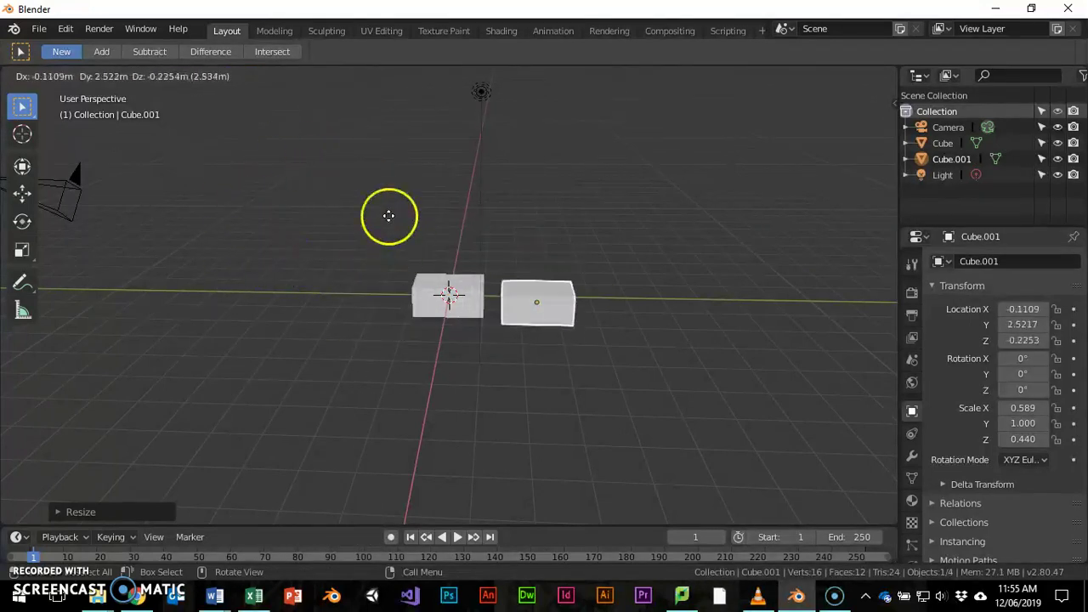
key(y)
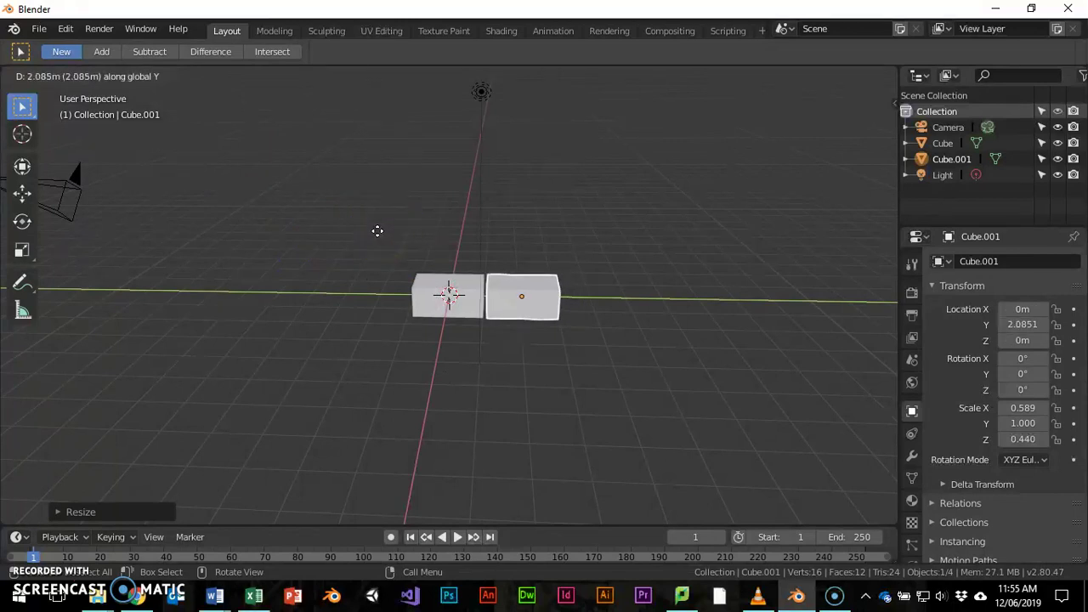
click(401, 436)
Select both blocks and make linked duplicates of them, placed about 4.08 m along the Y axis
middle_drag(400, 437, 491, 355)
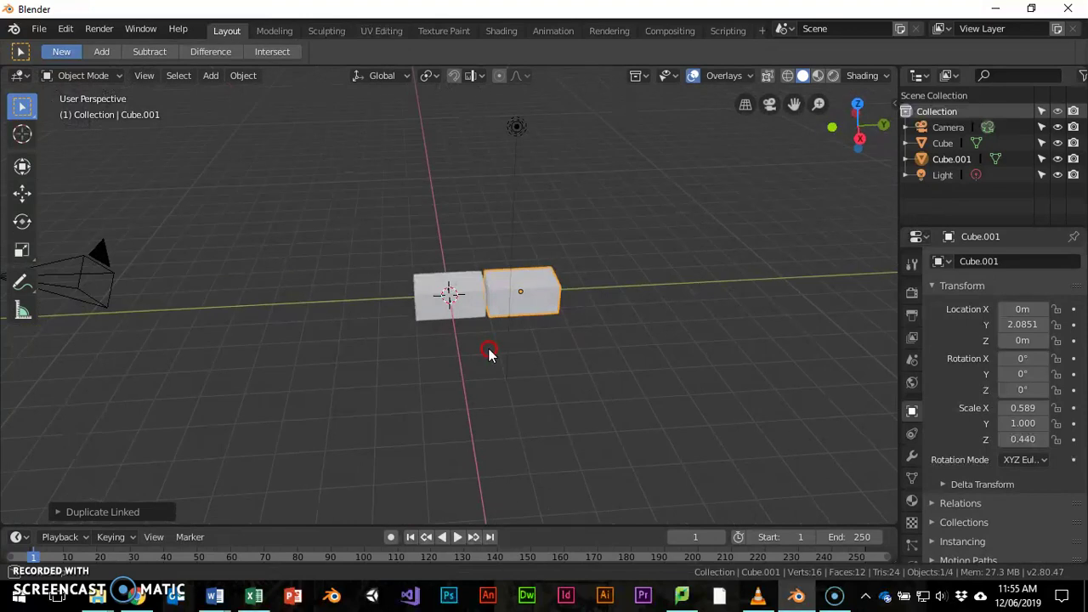
shift+click(470, 305)
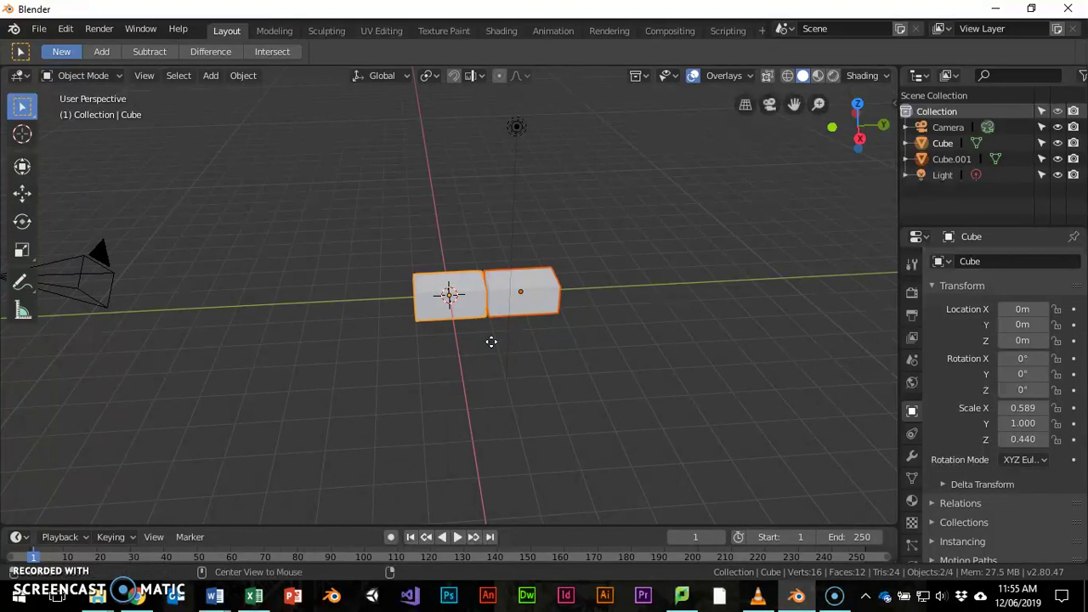
key(shift+d)
key(y)
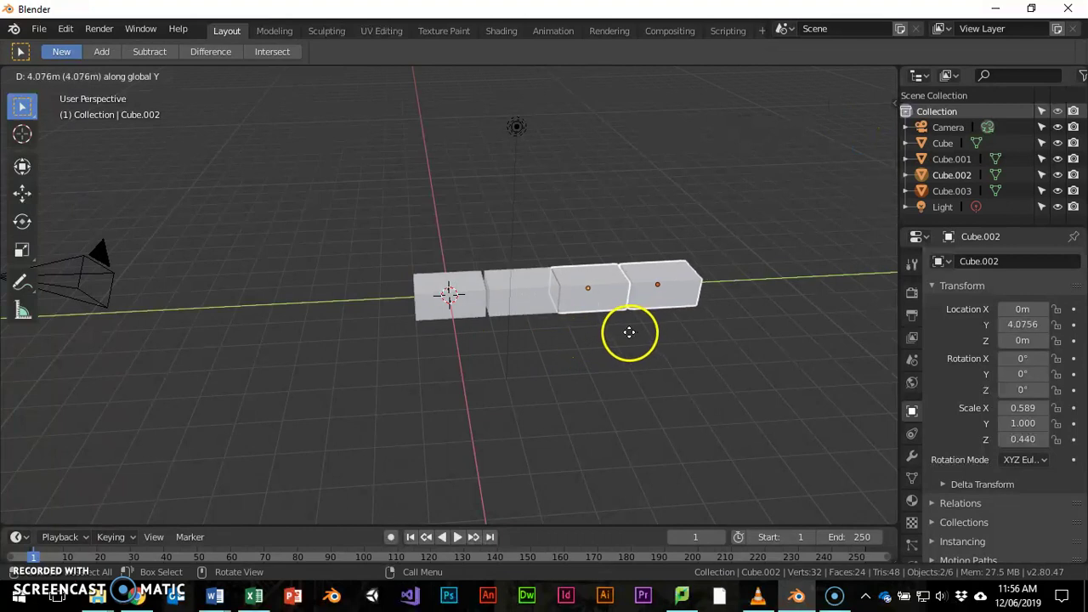
click(628, 333)
Shift the two new blocks about 0.08 m further along the Y axis to even out the gap
mouse_move(627, 333)
middle_down()
mouse_move(610, 343)
mouse_move(610, 332)
middle_up()
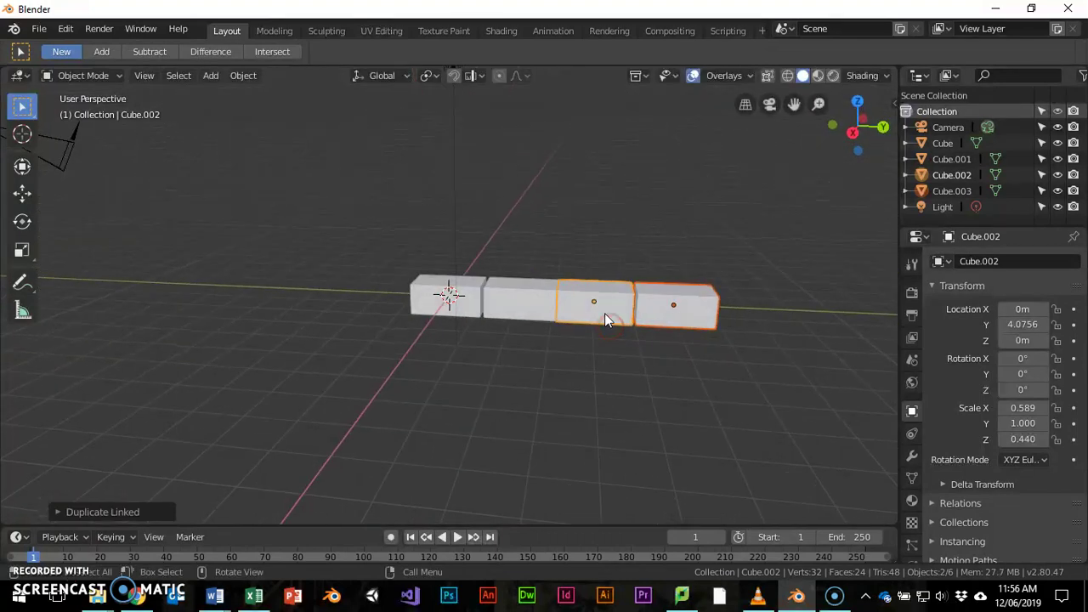
key(g)
key(y)
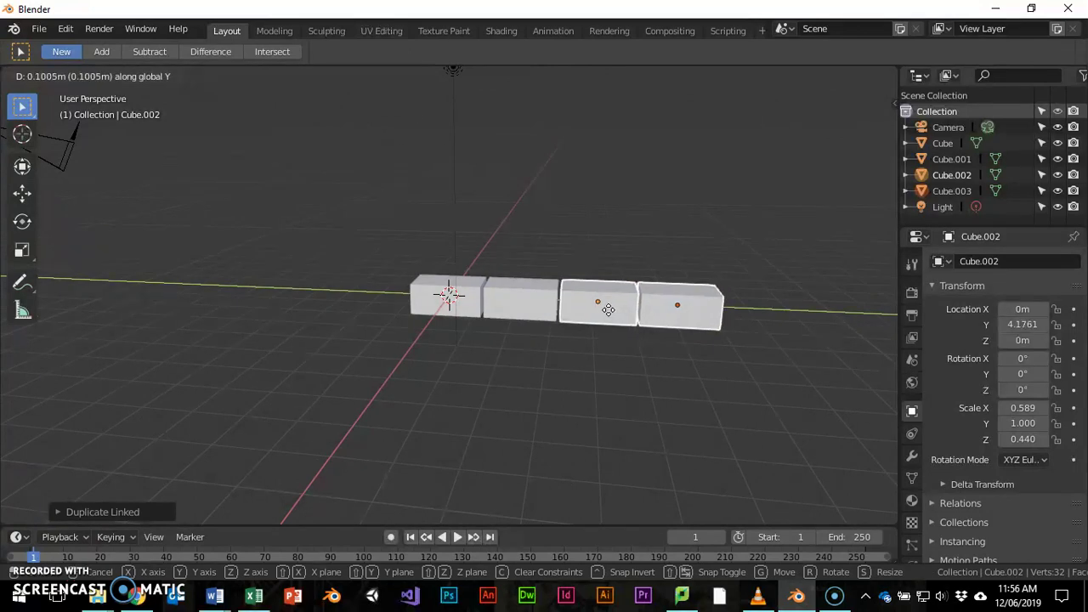
click(607, 310)
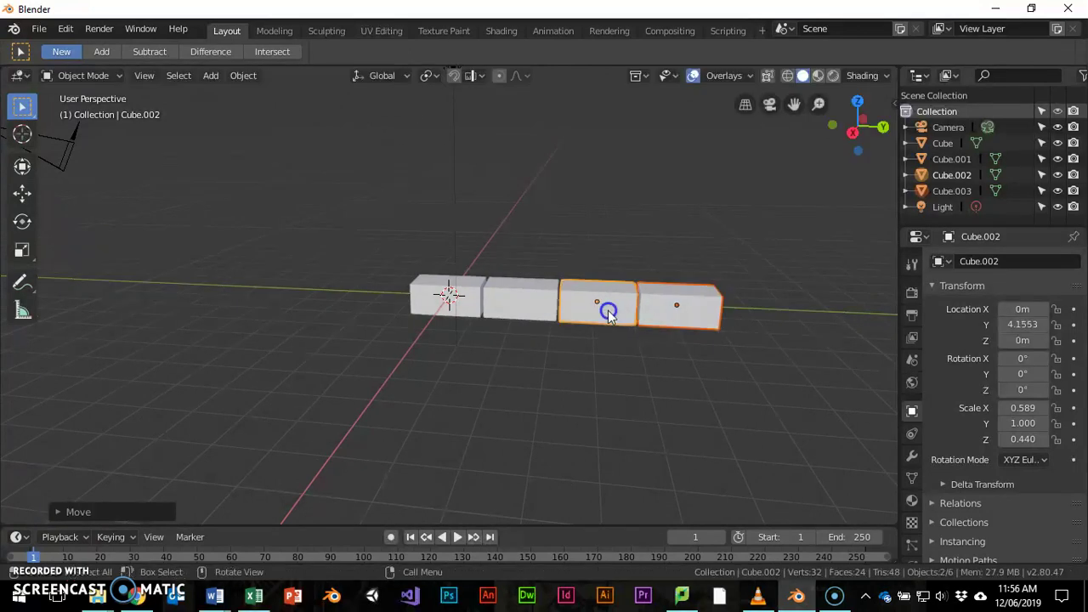
Select all four blocks and make linked duplicates of them, placed about 8.31 m along the Y axis
shift+click(517, 305)
shift+click(457, 301)
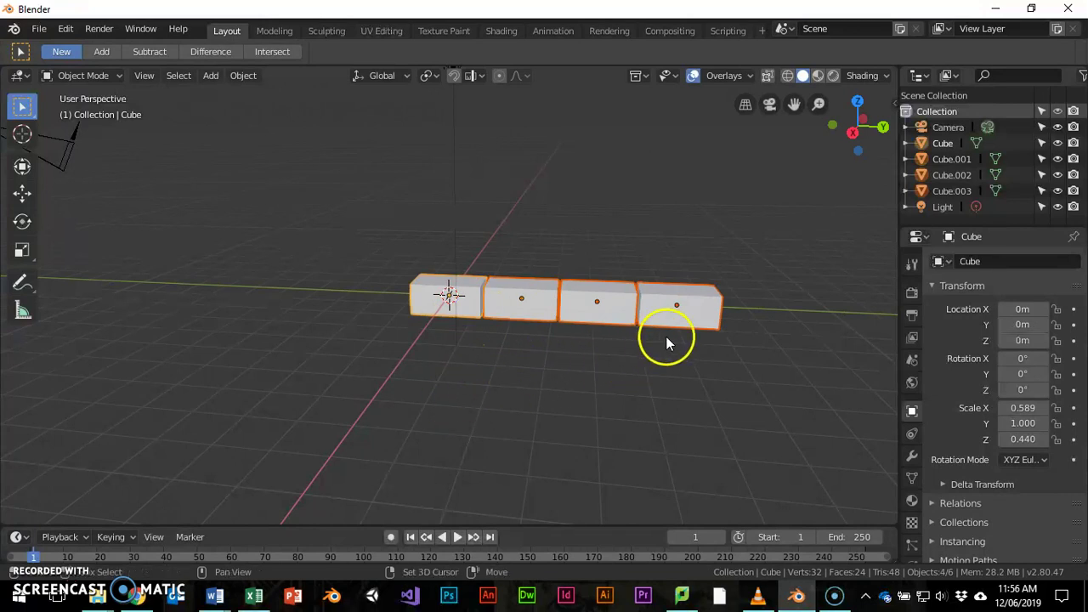
middle_drag(670, 340, 451, 366)
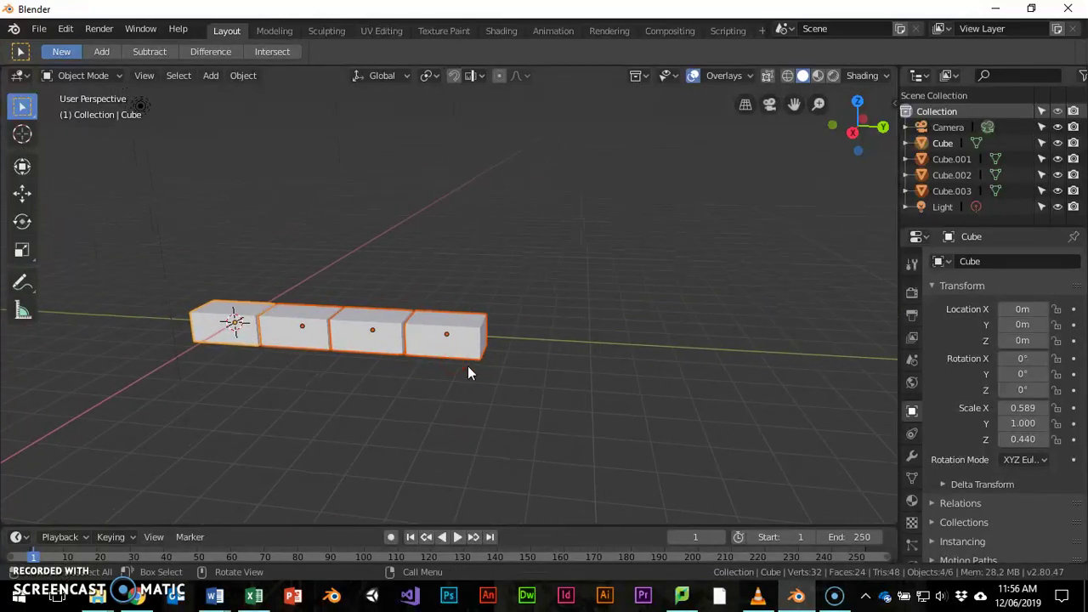
key(shift+d)
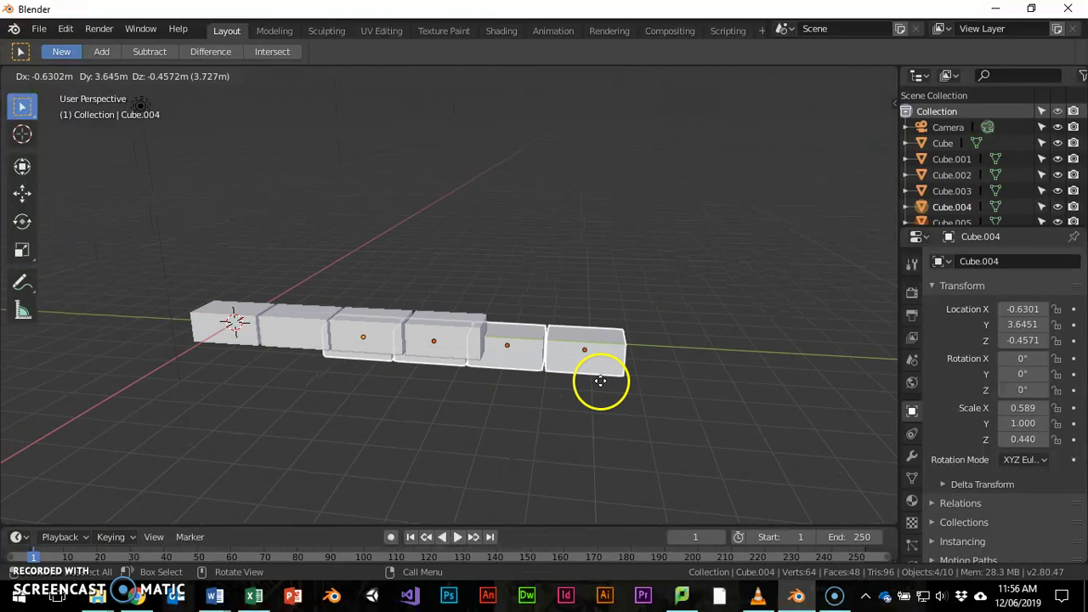
key(y)
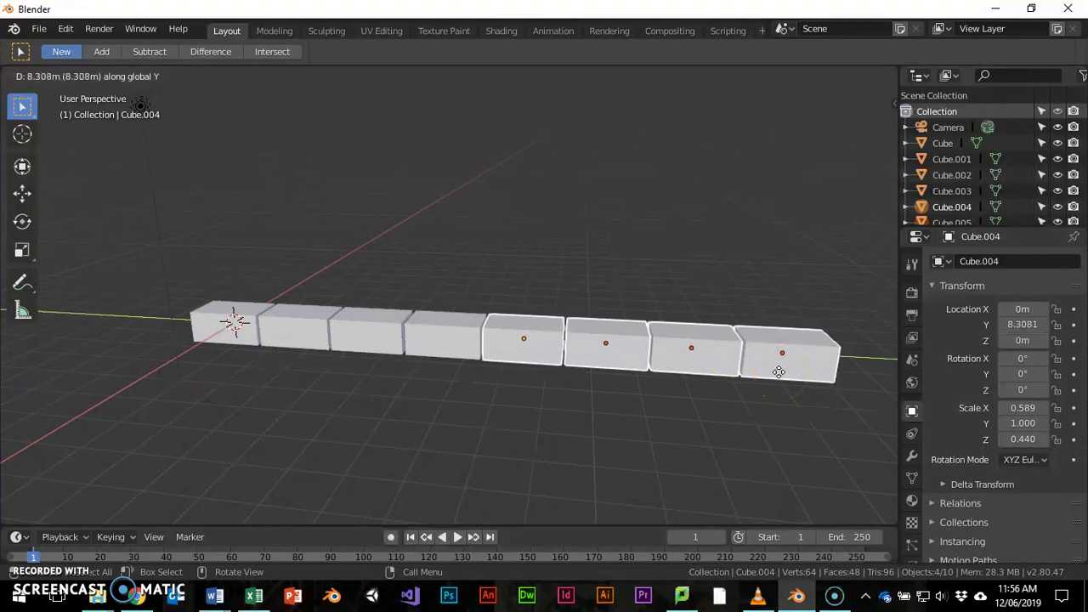
click(778, 371)
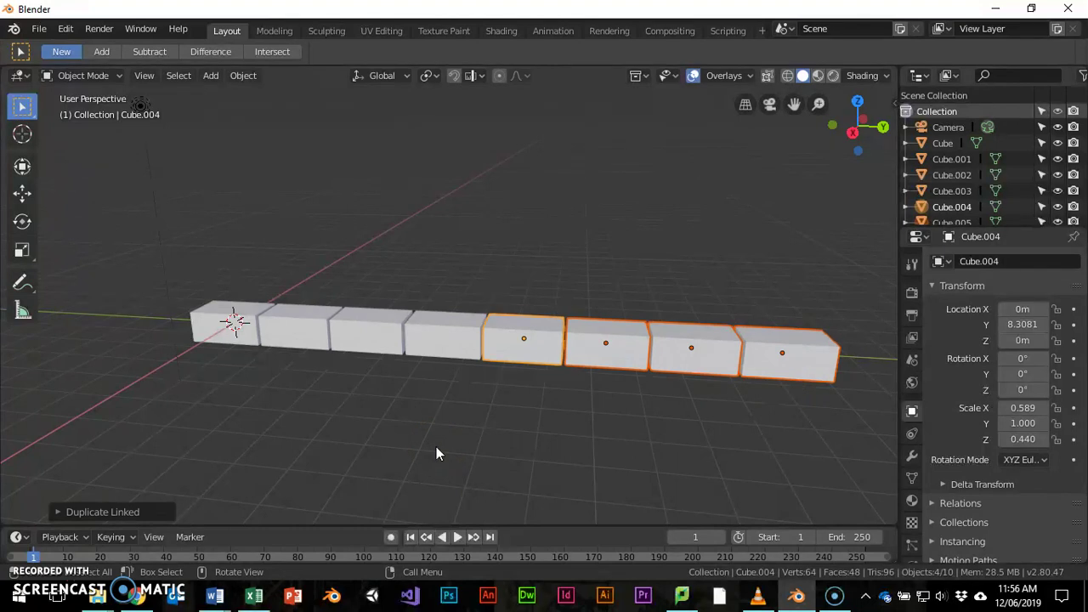
Select all blocks of the row except the first and place linked duplicates of them about 0.94 m higher along the Z axis
shift+click(516, 396)
shift+click(434, 333)
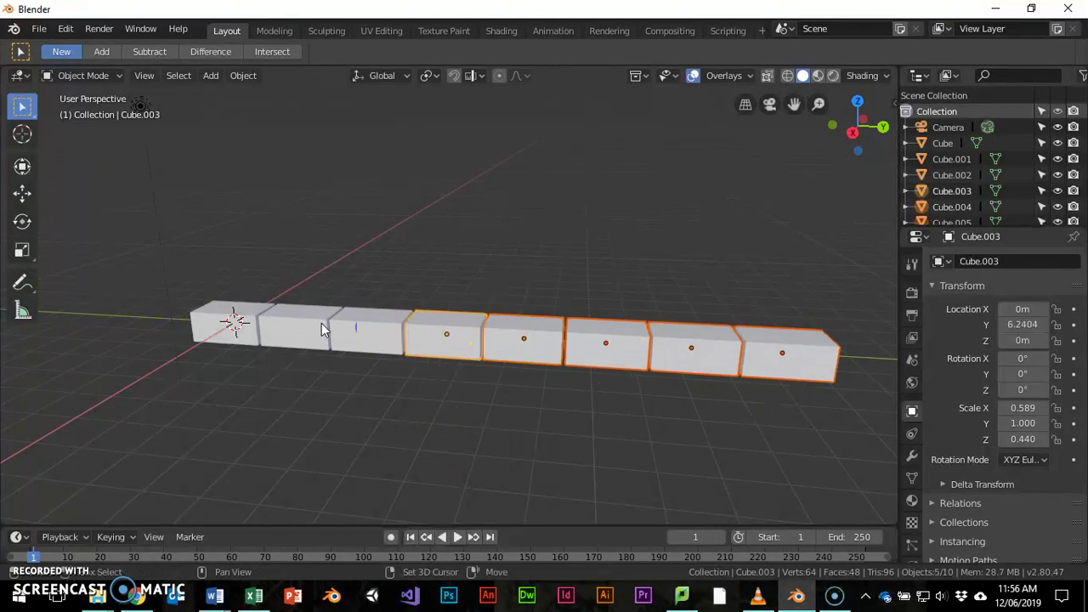
shift+click(281, 331)
shift+click(371, 331)
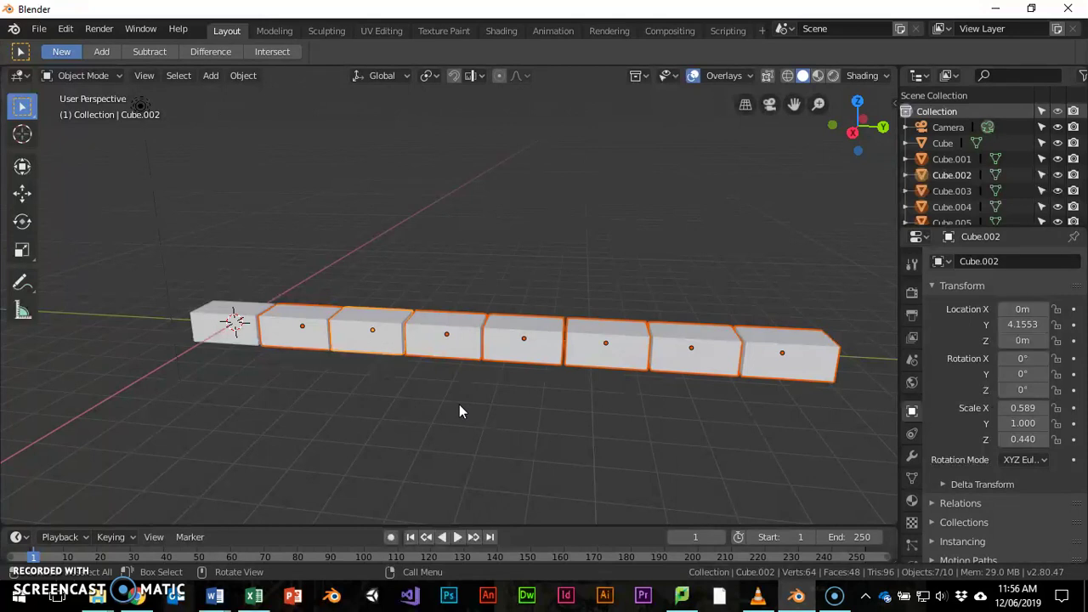
key(shift)
key(shift+d)
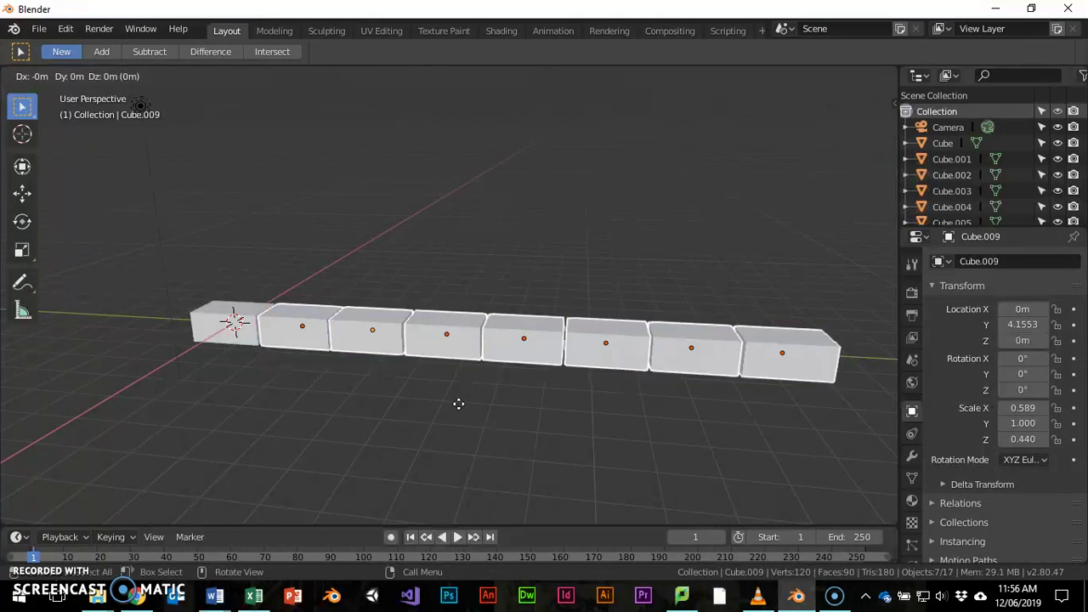
key(z)
click(464, 399)
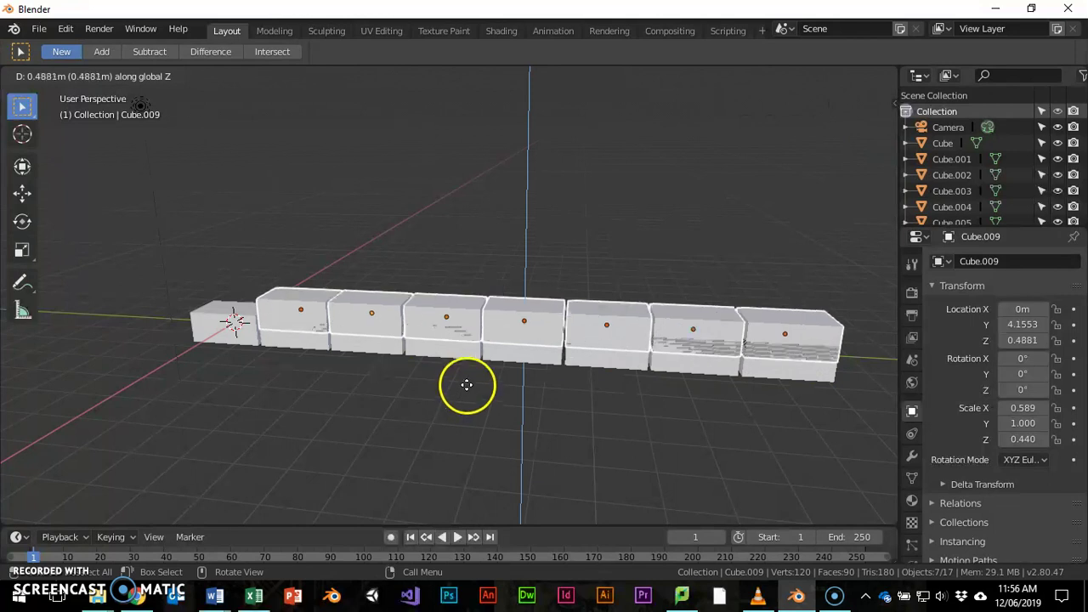
click(471, 369)
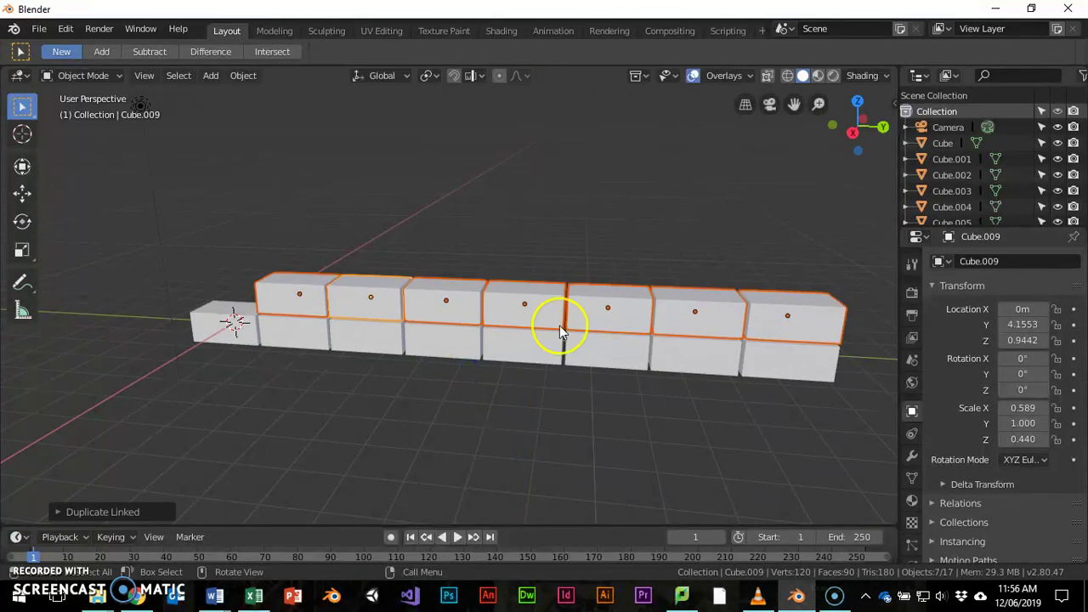
Move the upper row about 1.03 m in the negative Y direction so its blocks straddle the joints below
key(g)
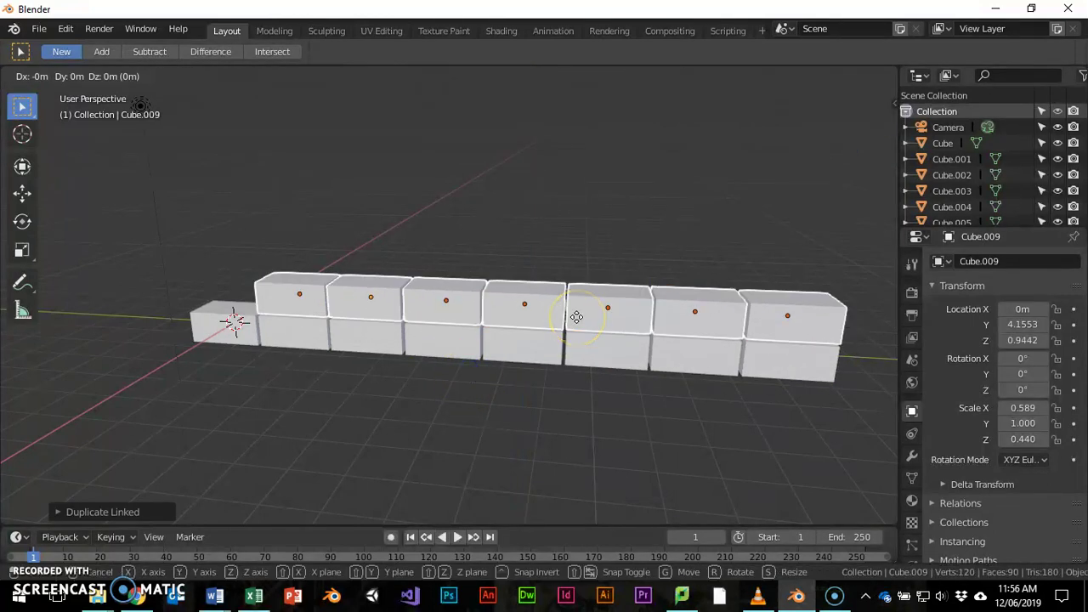
key(y)
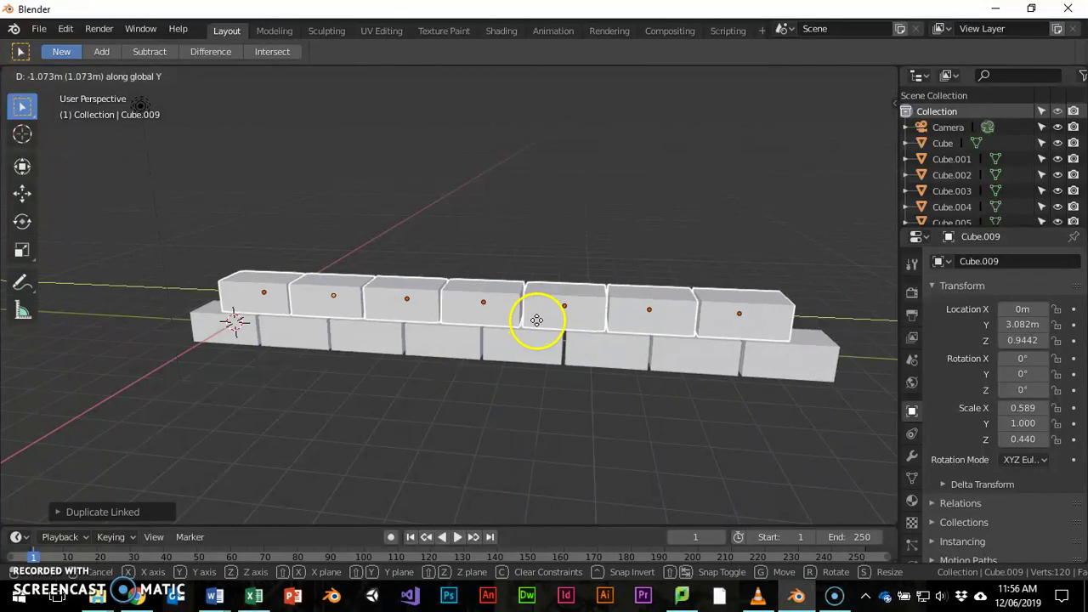
click(637, 380)
middle_drag(636, 380, 671, 359)
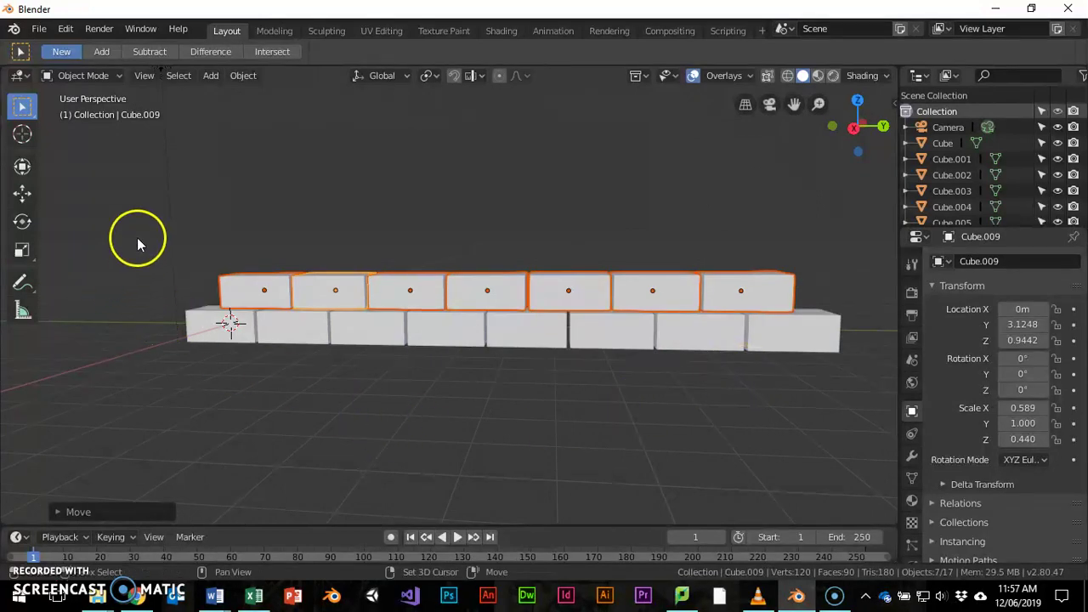
Select both rows of blocks and place linked duplicates of them about 1.91 m higher along the Z axis
drag(134, 225, 854, 438)
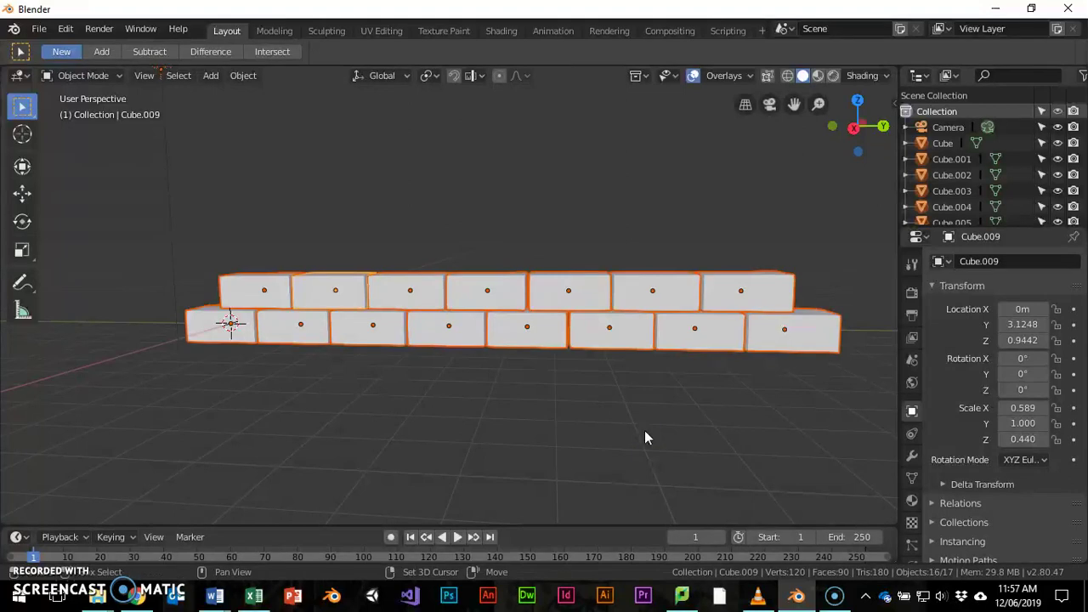
key(shift+d)
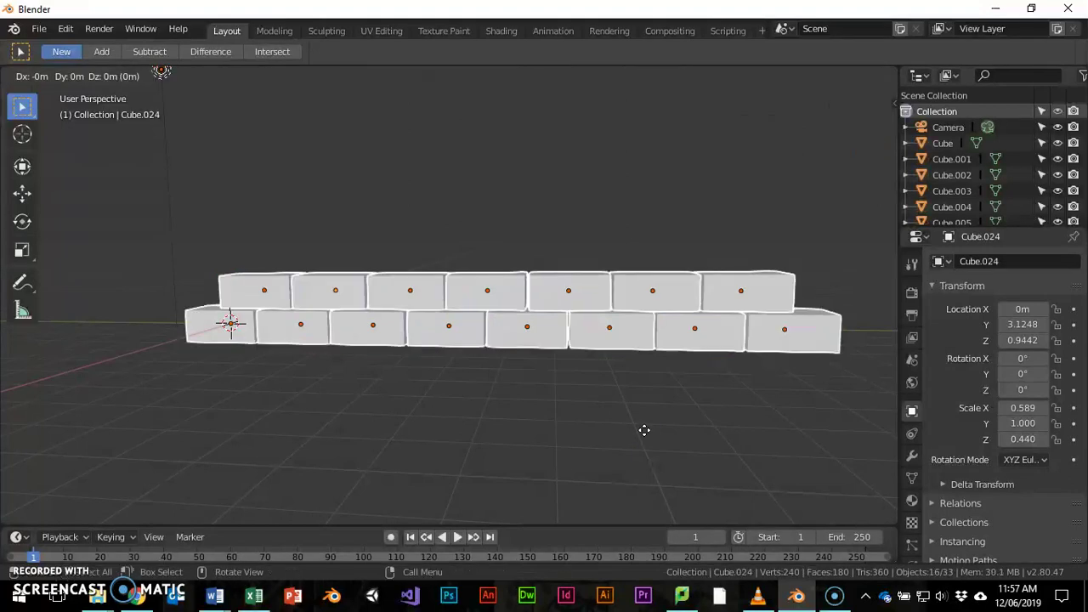
middle_drag(644, 430, 638, 356)
click(639, 359)
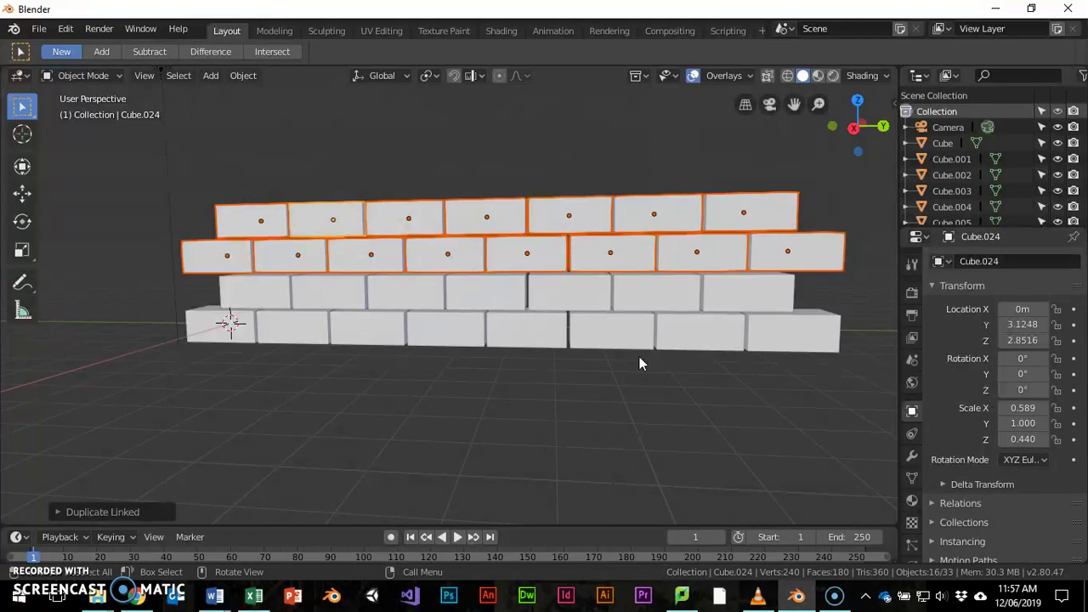
Make linked duplicates of the two upper rows and raise them about 1.92 m along the Z axis
key(alt+d)
key(z)
middle_drag(639, 356, 634, 268)
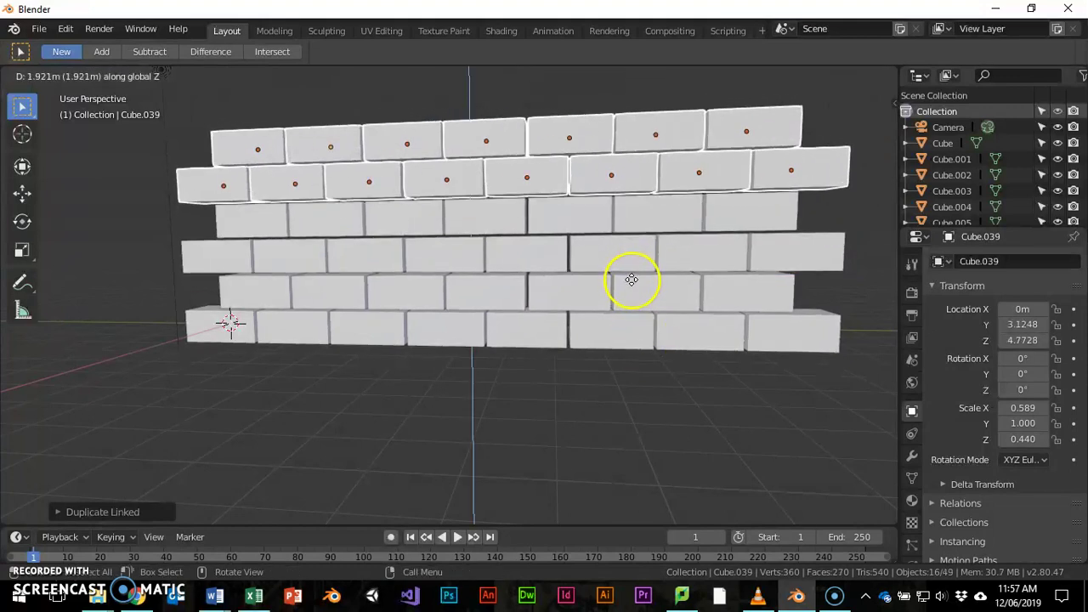
click(632, 282)
Delete the two extra lights that were duplicated above the original light
middle_drag(582, 323, 668, 382)
scroll(638, 380, down, 5)
scroll(595, 380, down, 1)
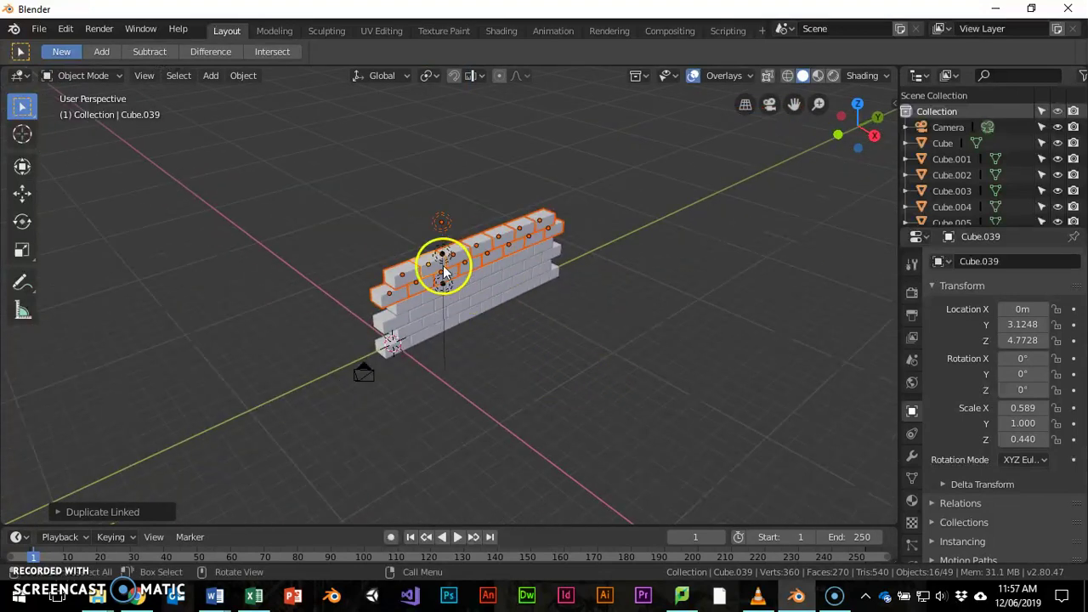
middle_drag(464, 268, 587, 270)
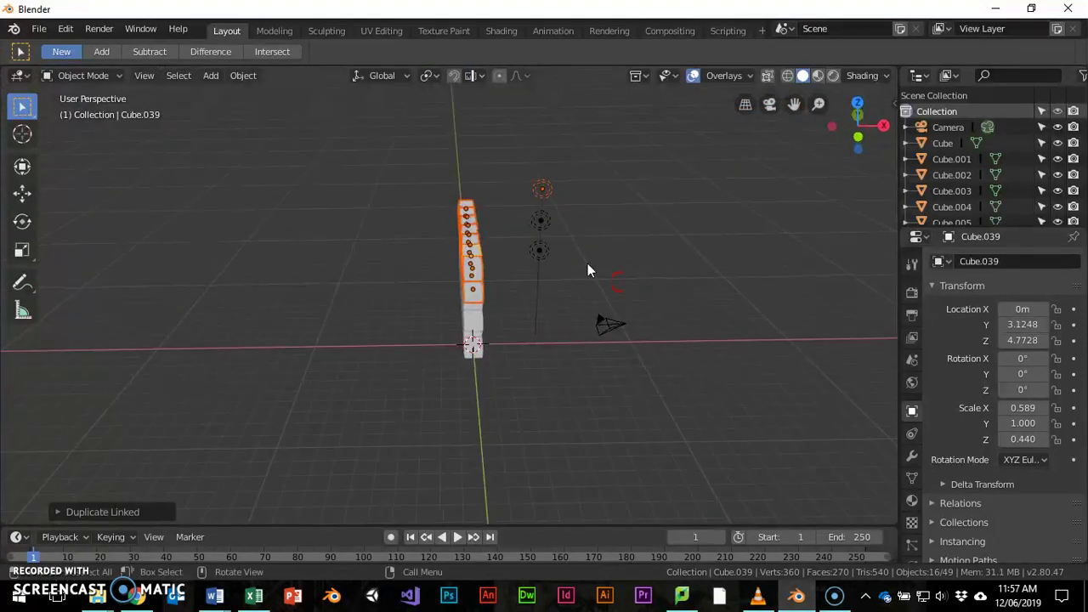
click(541, 219)
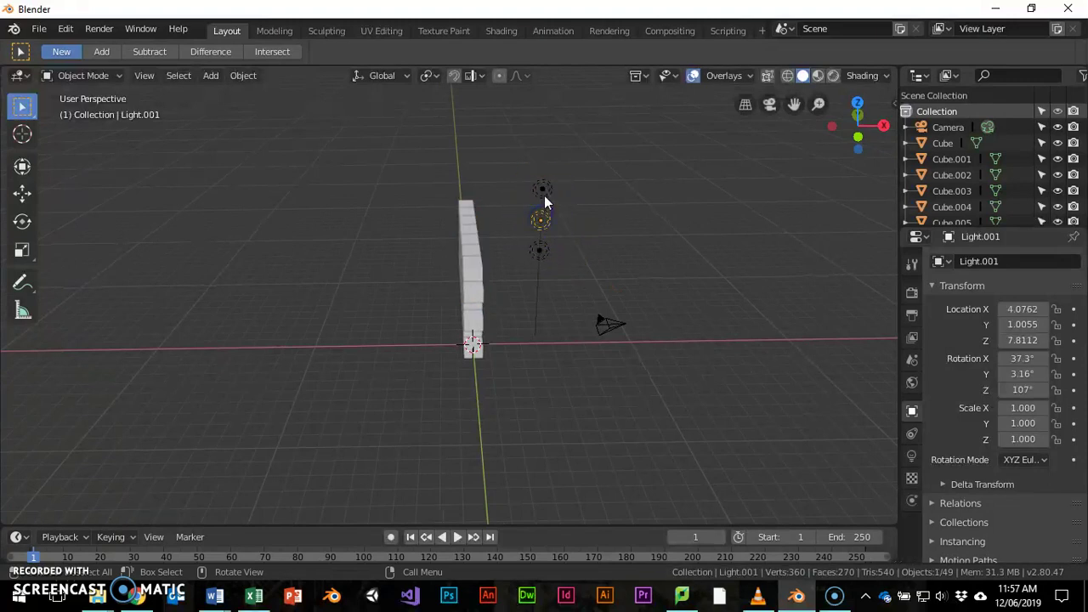
key(x)
click(599, 257)
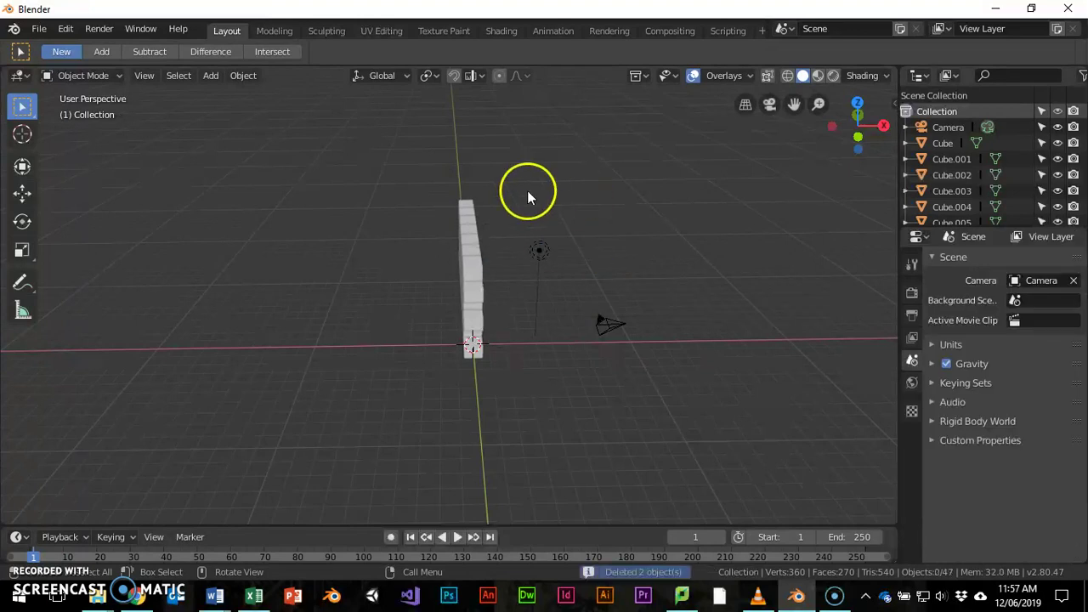
Select every brick of the wall without the light or camera, and look through the scene camera
middle_drag(779, 294, 550, 316)
drag(391, 184, 501, 376)
middle_drag(637, 347, 541, 357)
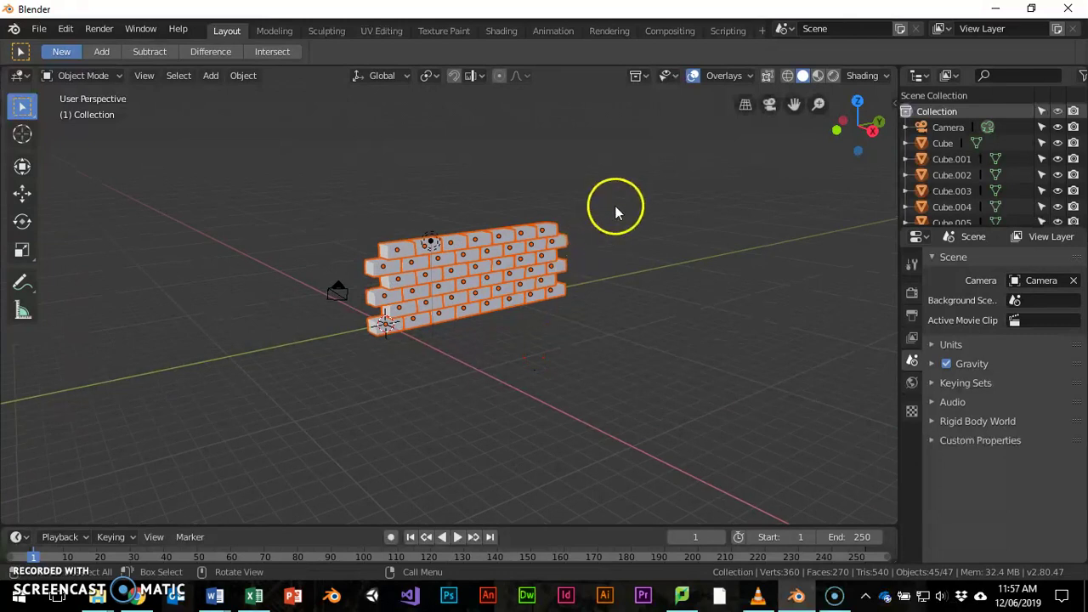
key(s)
key(Escape)
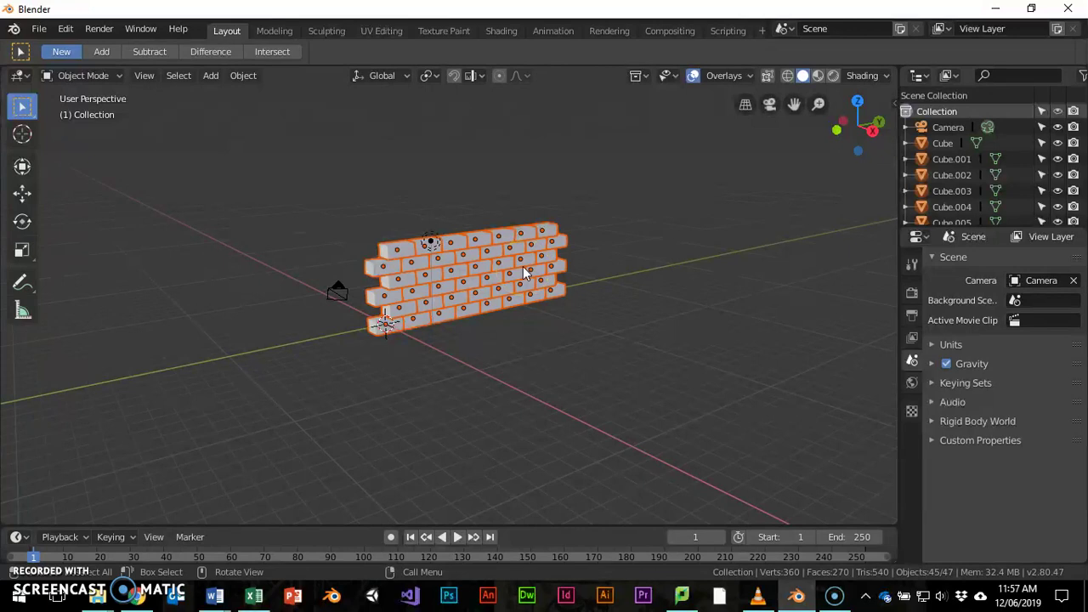
key(KP_0)
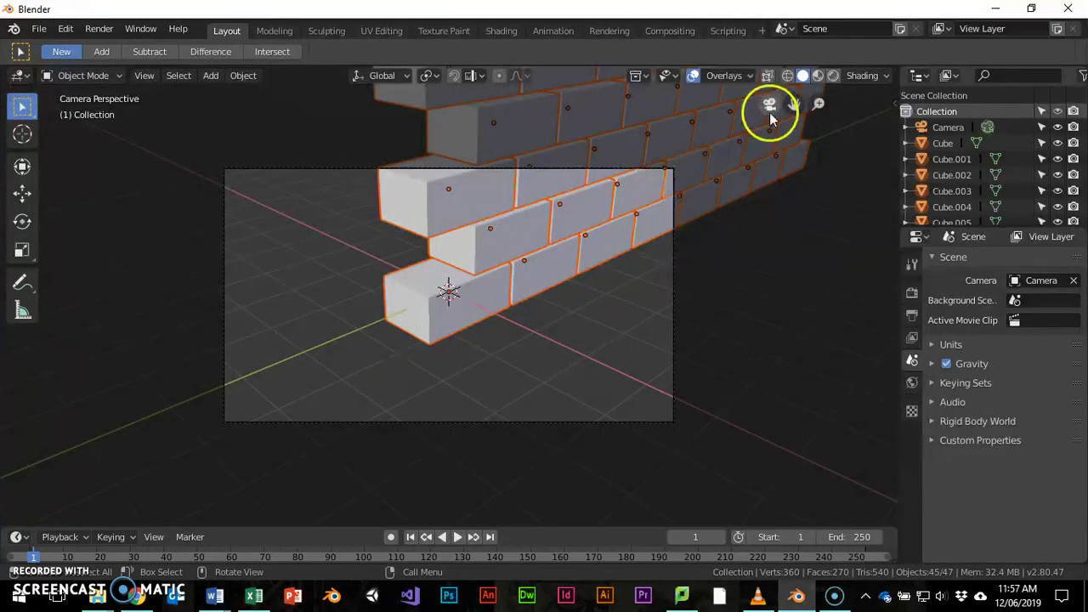
Try scaling the whole wall down to about 0.24 of its size
key(s)
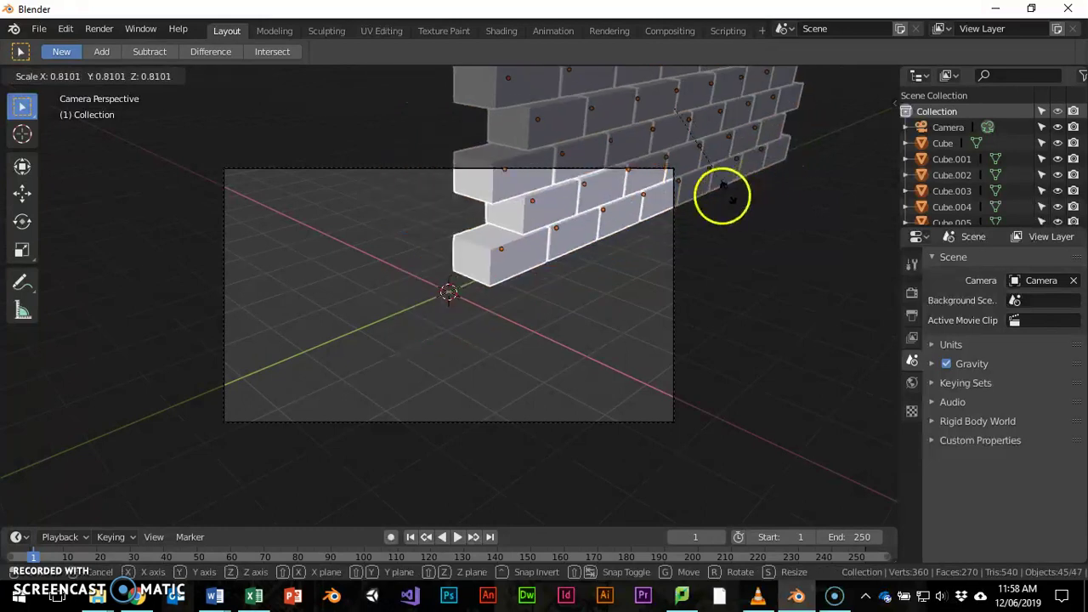
right_click(678, 202)
key(s)
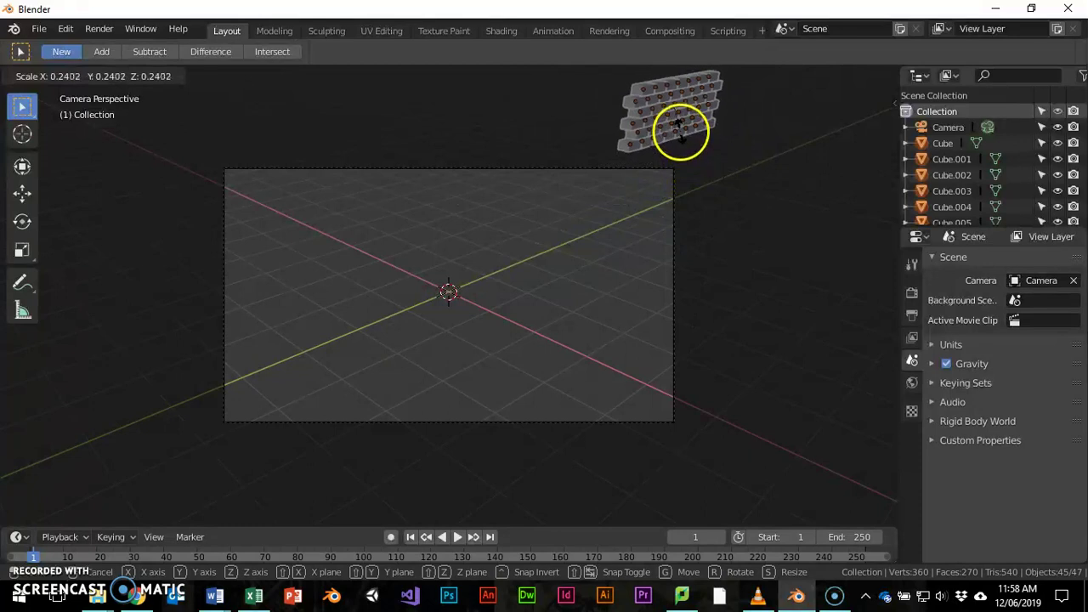
click(680, 134)
key(s)
right_click(687, 150)
key(ctrl+z)
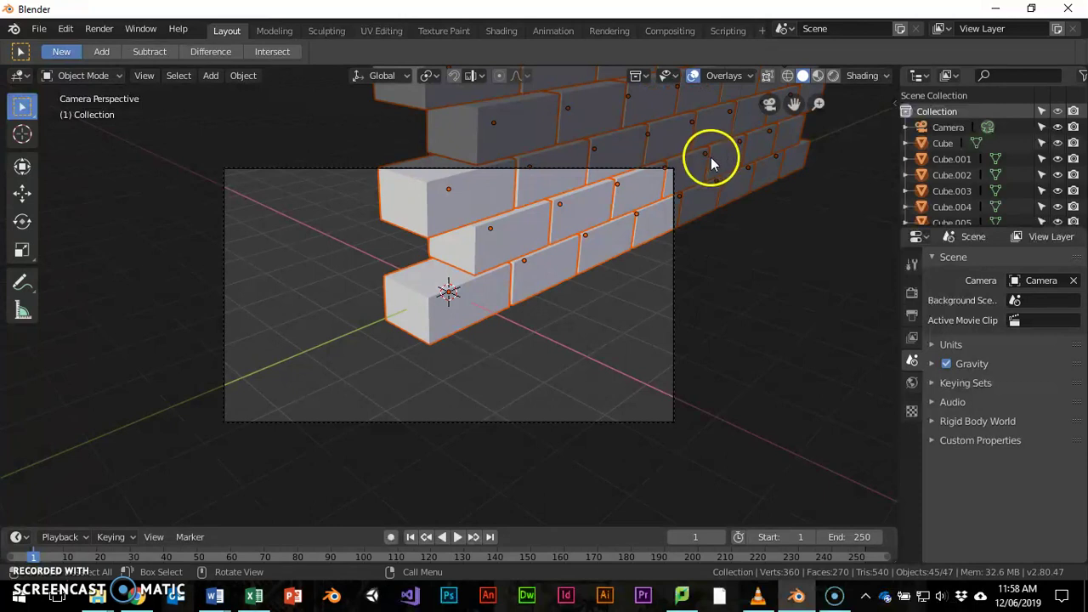
Scale the wall down to about 0.3 of its size and move it into the camera frame
key(s)
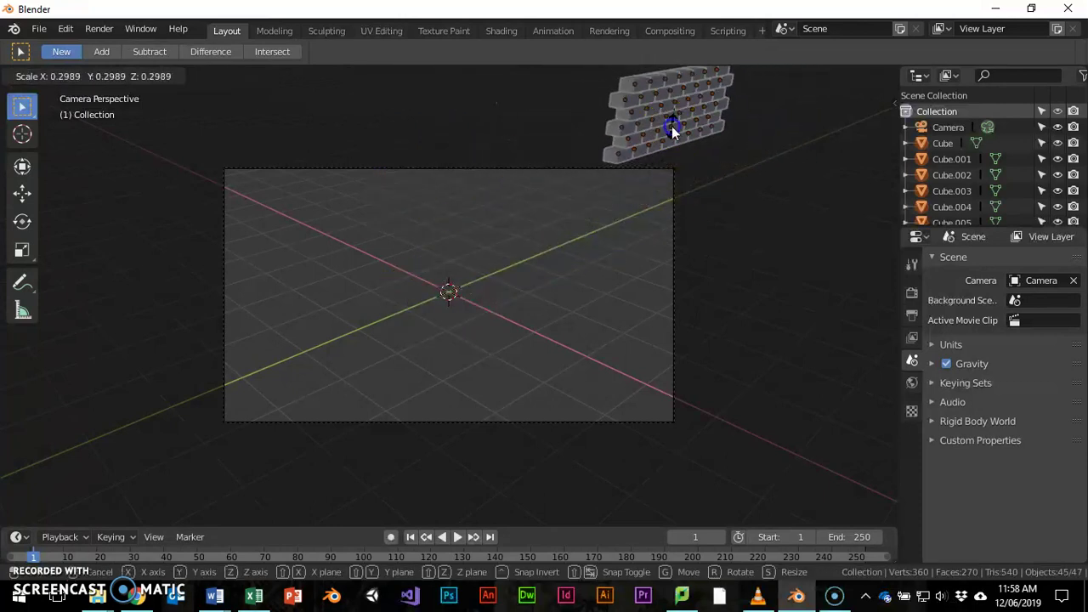
click(676, 127)
drag(677, 127, 486, 311)
From a side view, move the wall up and along X so its base sits level with the world origin
middle_drag(486, 311, 588, 297)
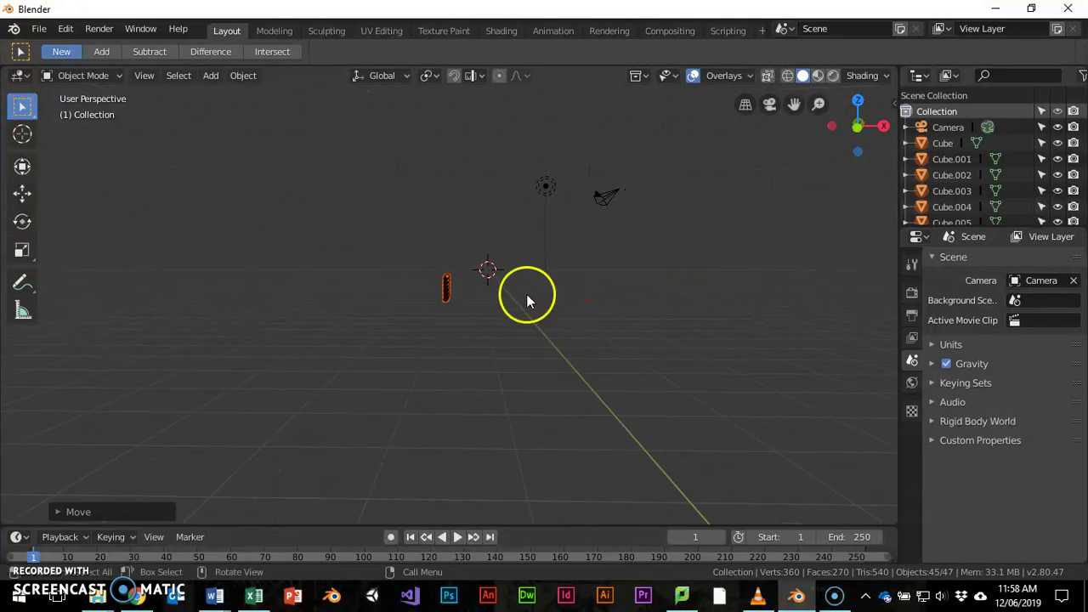
key(g)
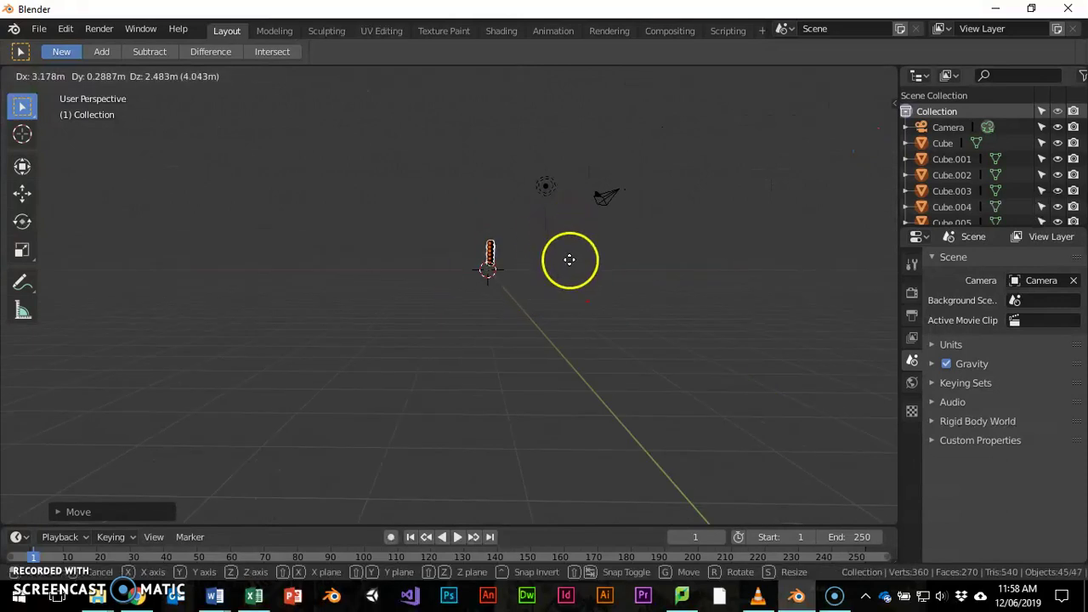
click(570, 264)
Reposition the wall within the camera frame along the Y axis line and make a test render
middle_drag(571, 264, 491, 303)
key(KP_0)
click(498, 245)
key(g)
click(395, 288)
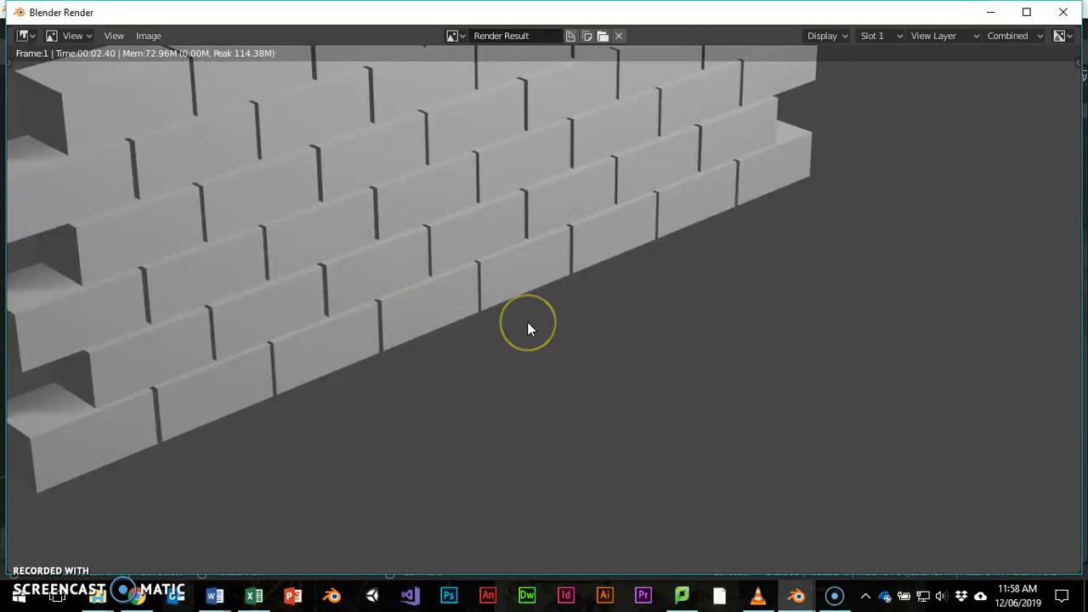
key(Escape)
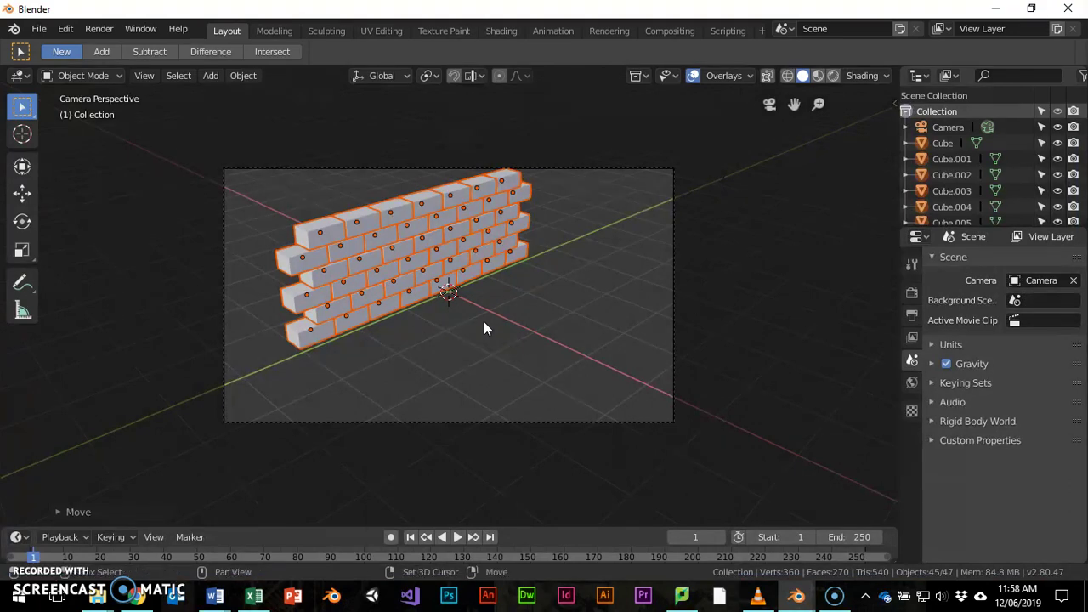
Add a plane at the world origin and scale it to about 6.783 as a floor under the wall
key(shift+a)
mouse_move(470, 271)
click(523, 270)
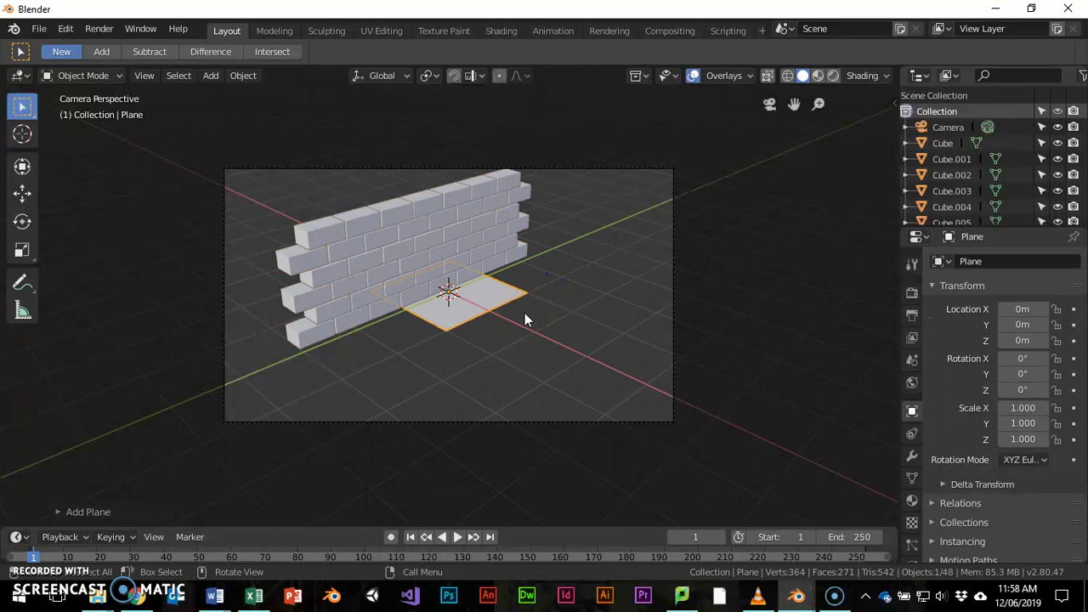
key(s)
click(81, 343)
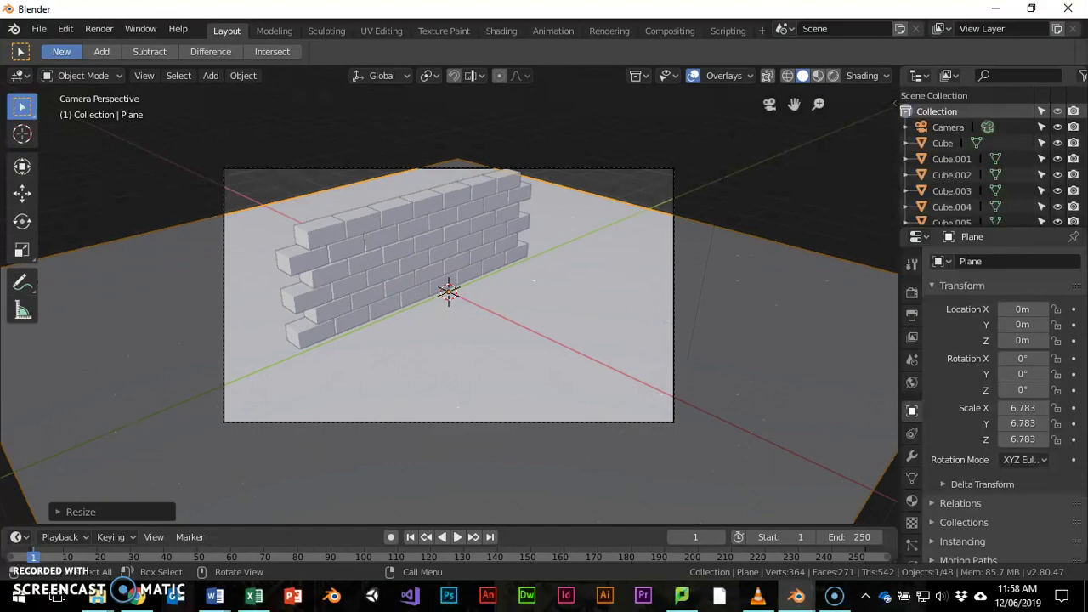
Render the scene and save the image to the Desktop as a PNG named brickwall
key(F12)
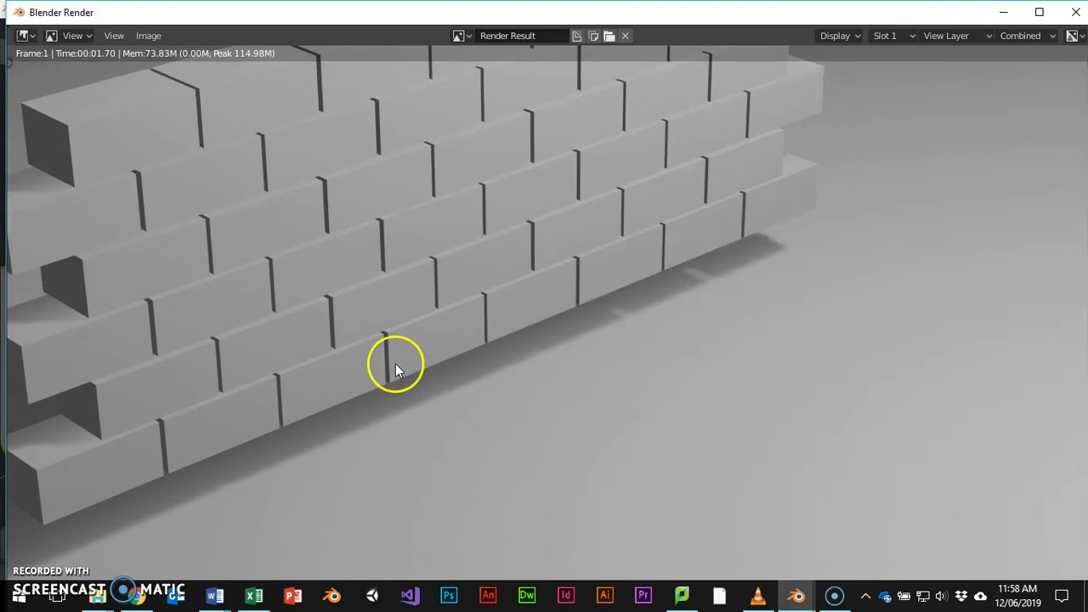
click(148, 35)
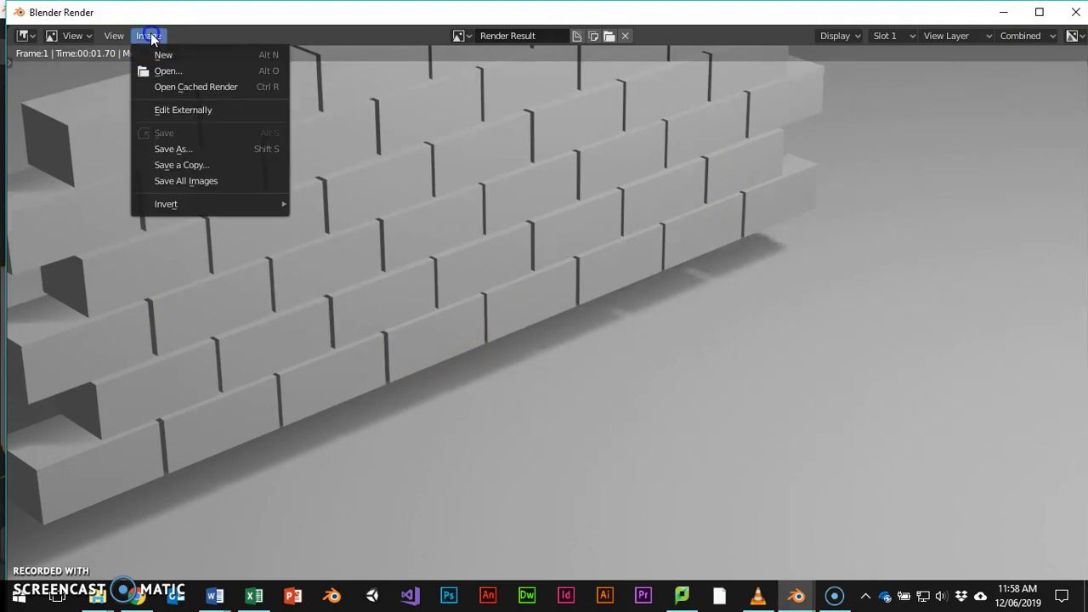
click(176, 150)
click(289, 75)
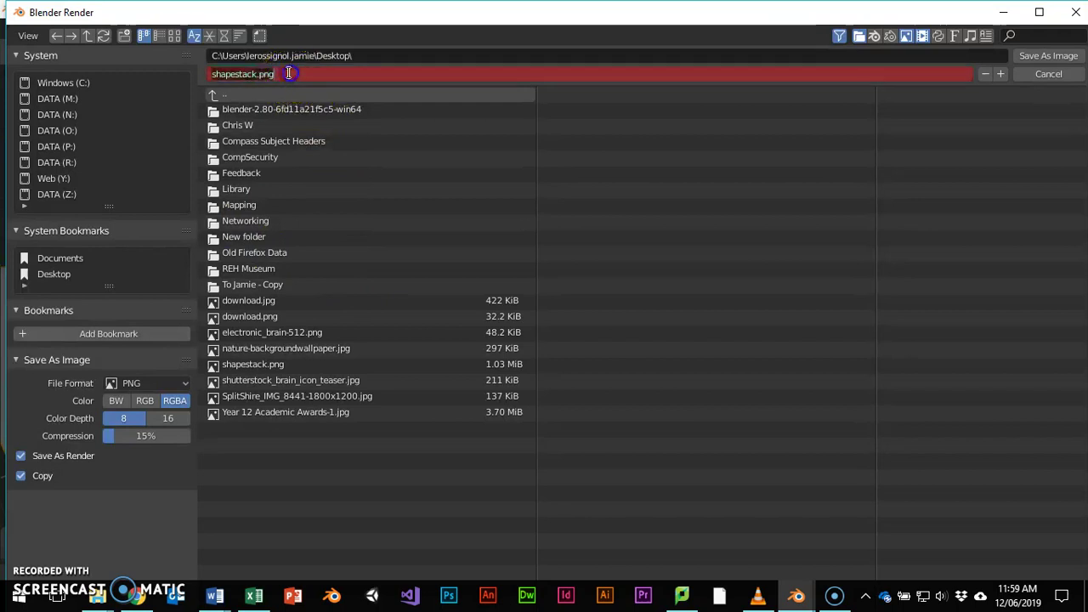
text(brickwall)
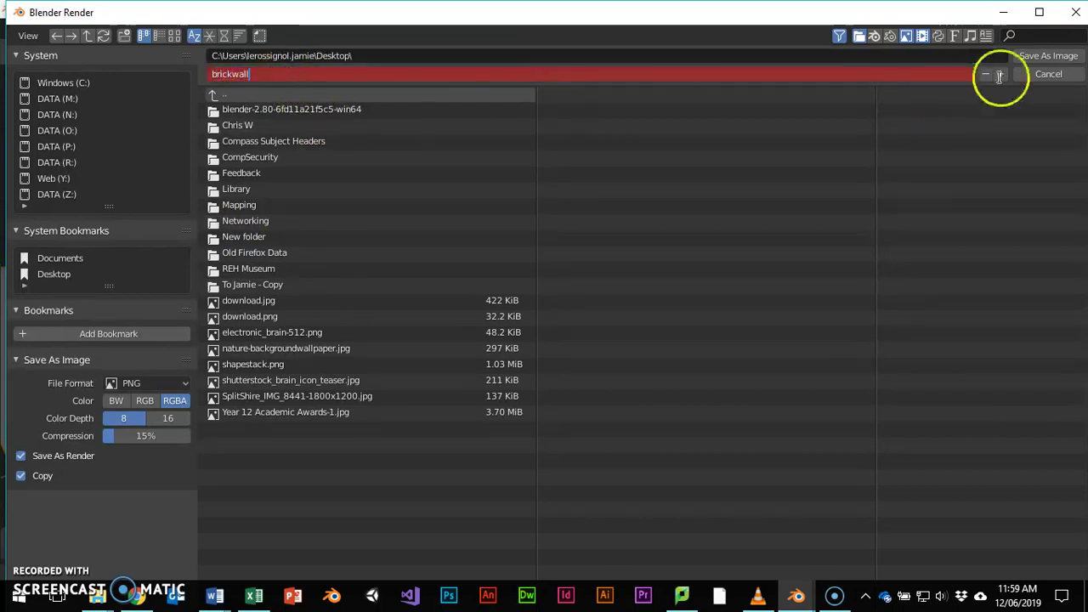
click(1047, 55)
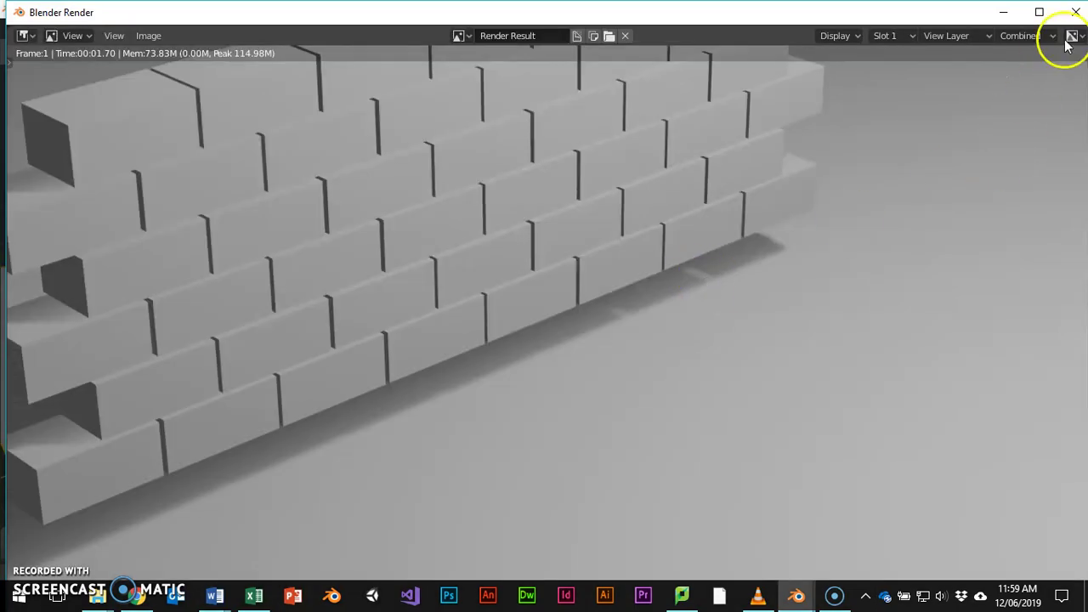
click(1075, 17)
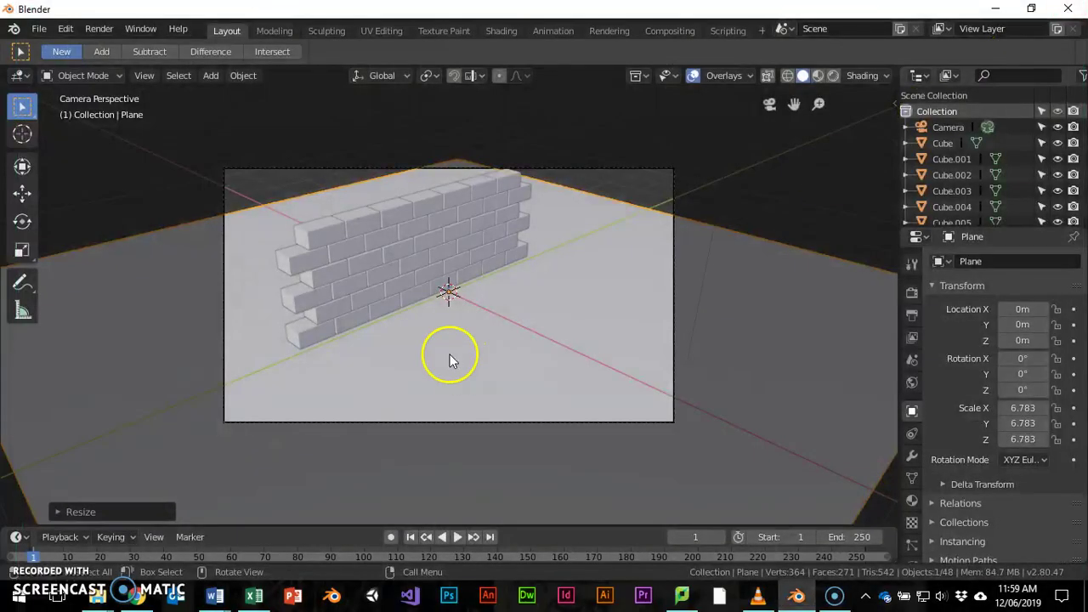
Save the project to the Desktop as brickwall.blend
click(39, 29)
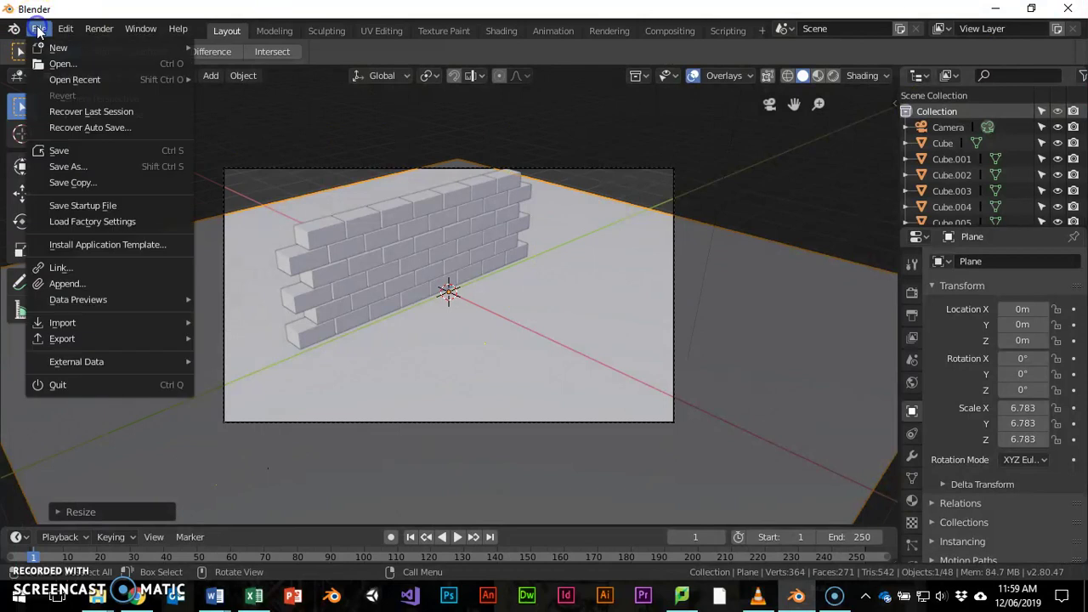
click(69, 170)
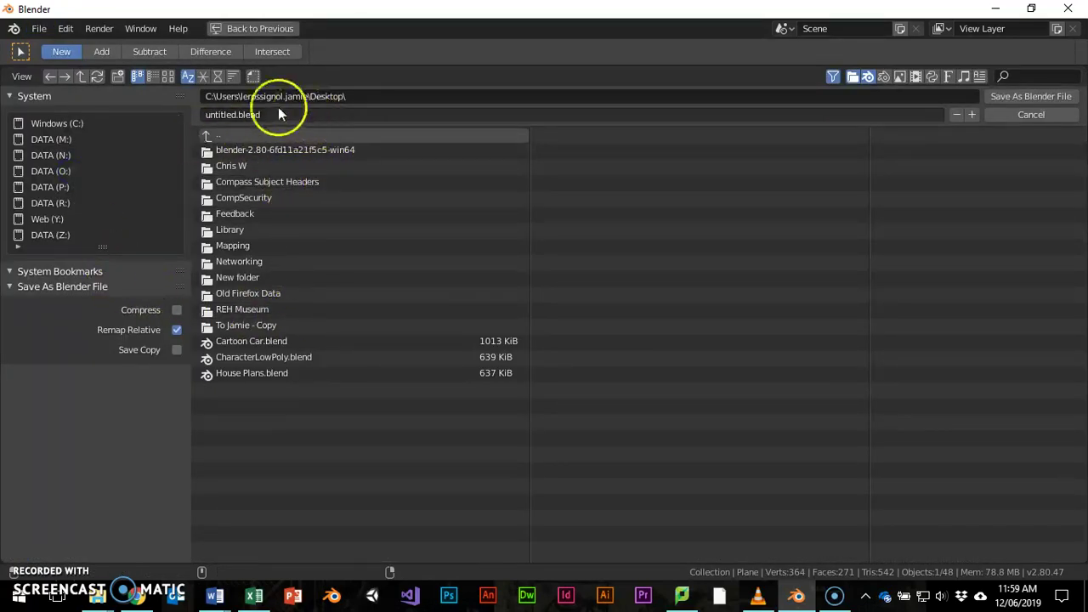
click(365, 119)
text(brickwall)
key(Return)
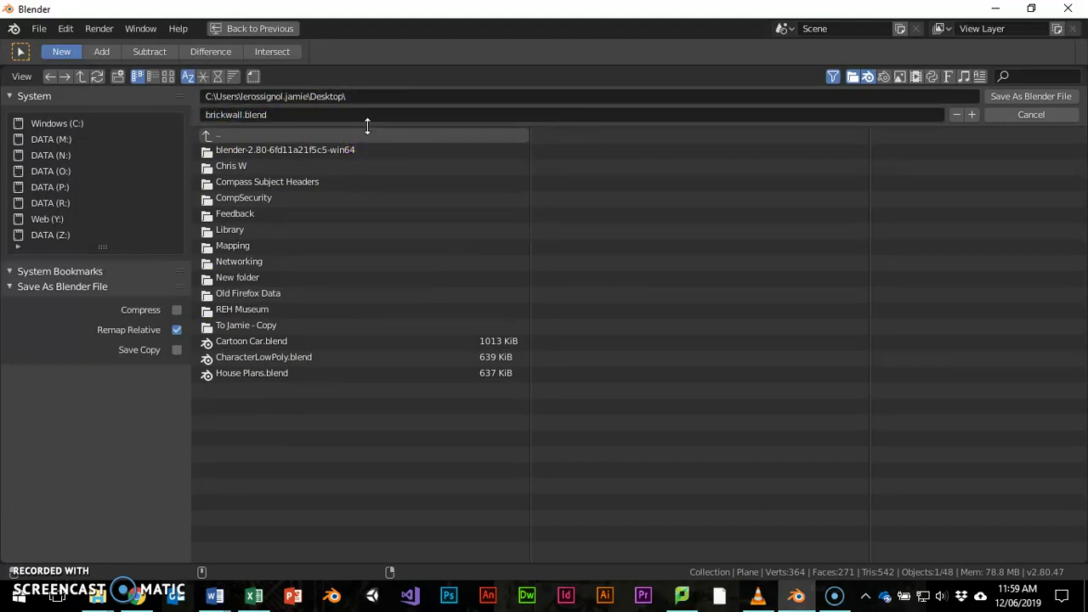
click(1044, 100)
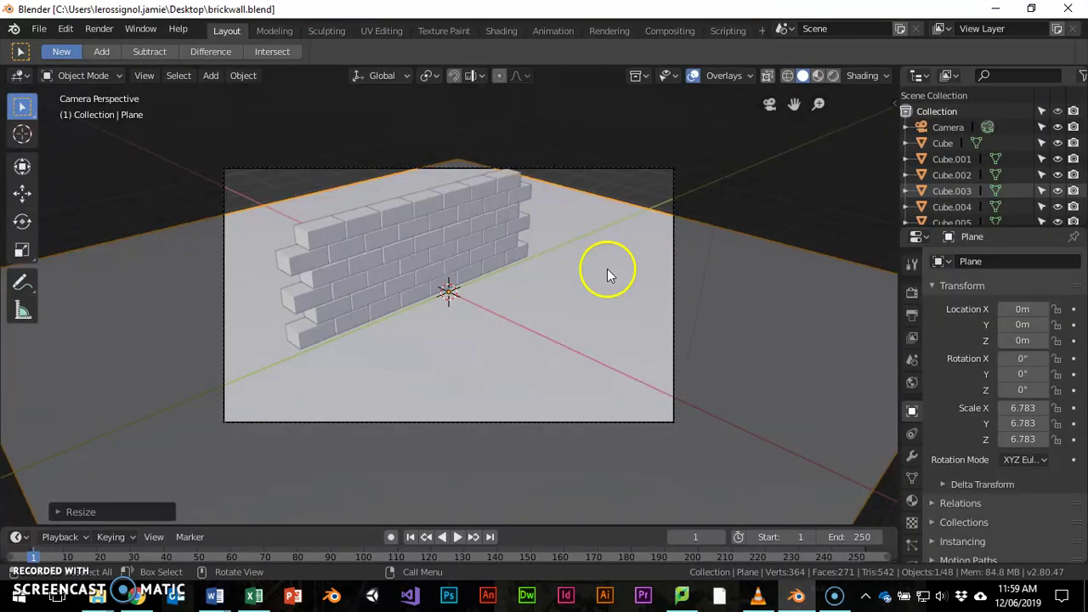